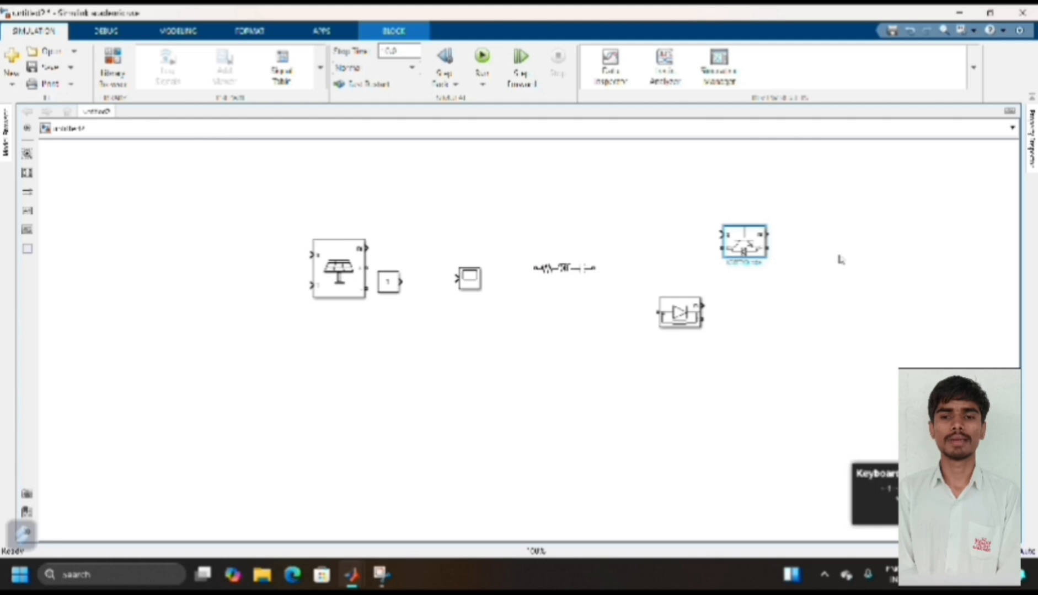
Add a Universal Bridge block and a PWM Generator (2-Level) block to the right half of the model.
double_click(838, 257)
text(univer)
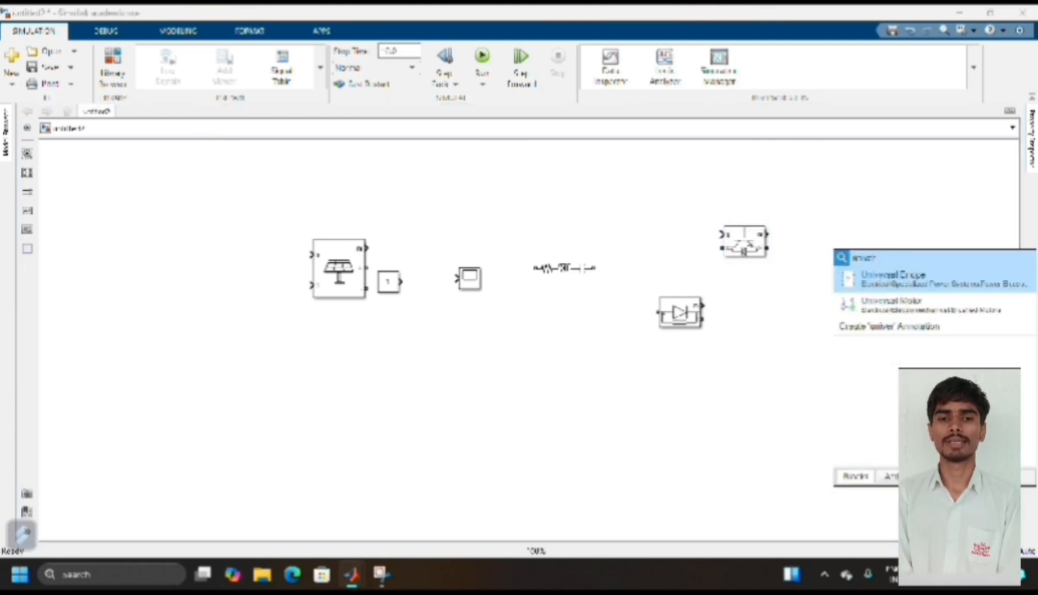
key(Return)
double_click(768, 387)
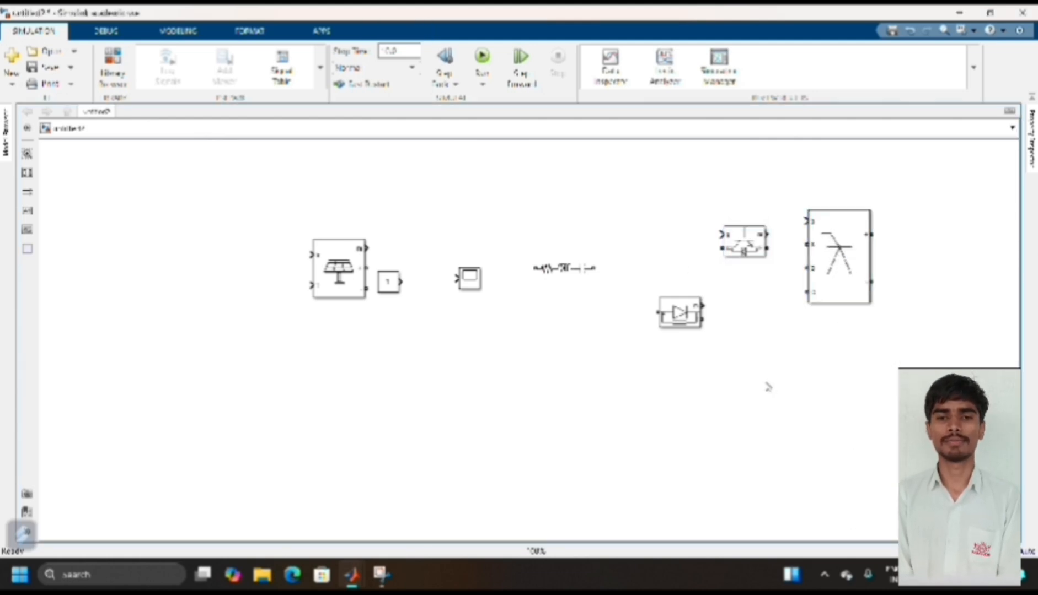
text(pwm)
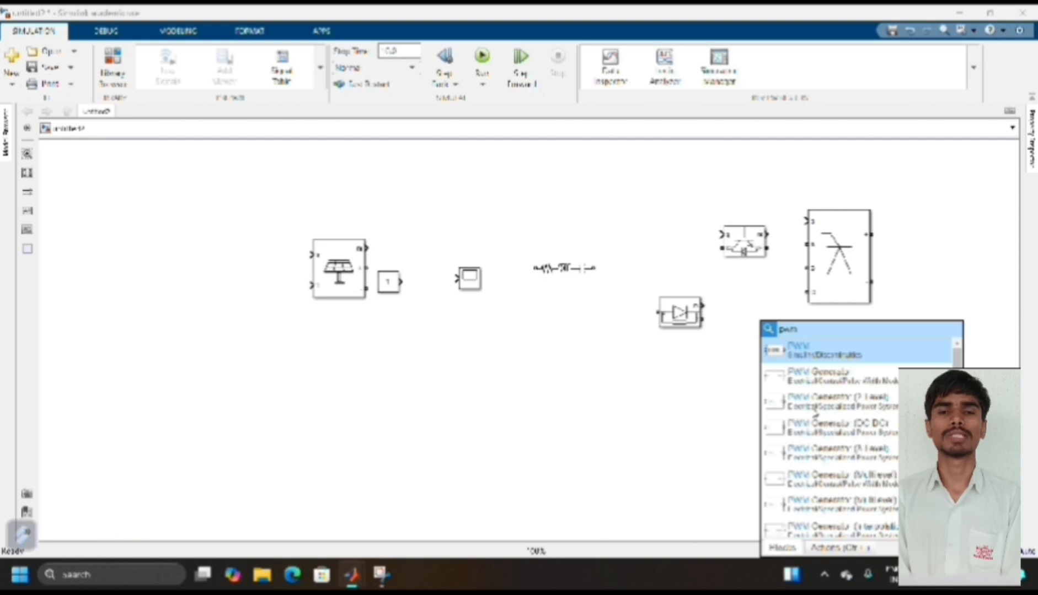
click(811, 403)
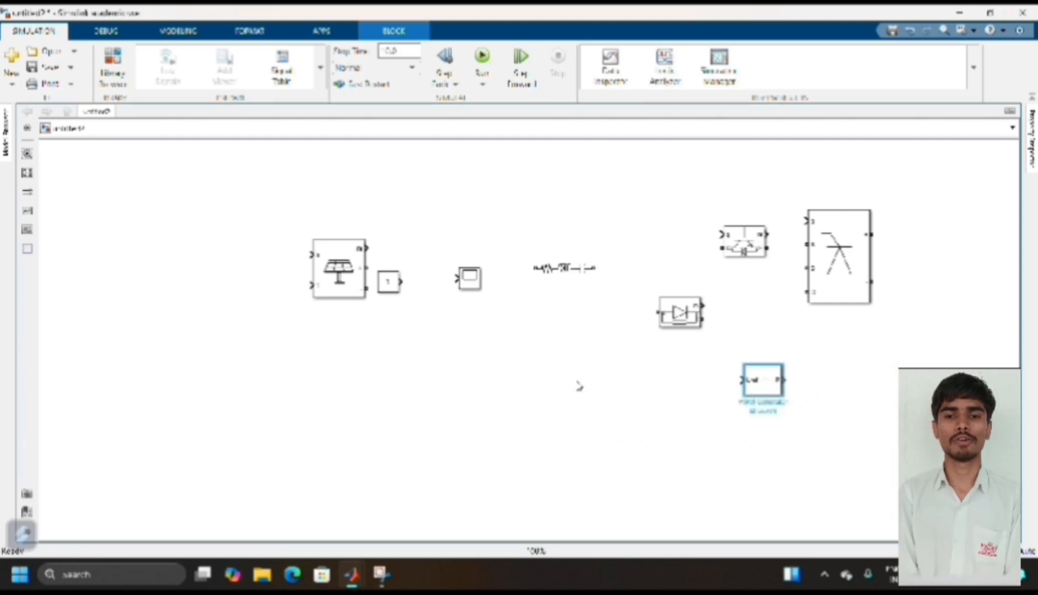
Add a Pulse Generator block and a Voltage Measurement block near the middle of the model.
double_click(578, 387)
text(pulse)
click(601, 353)
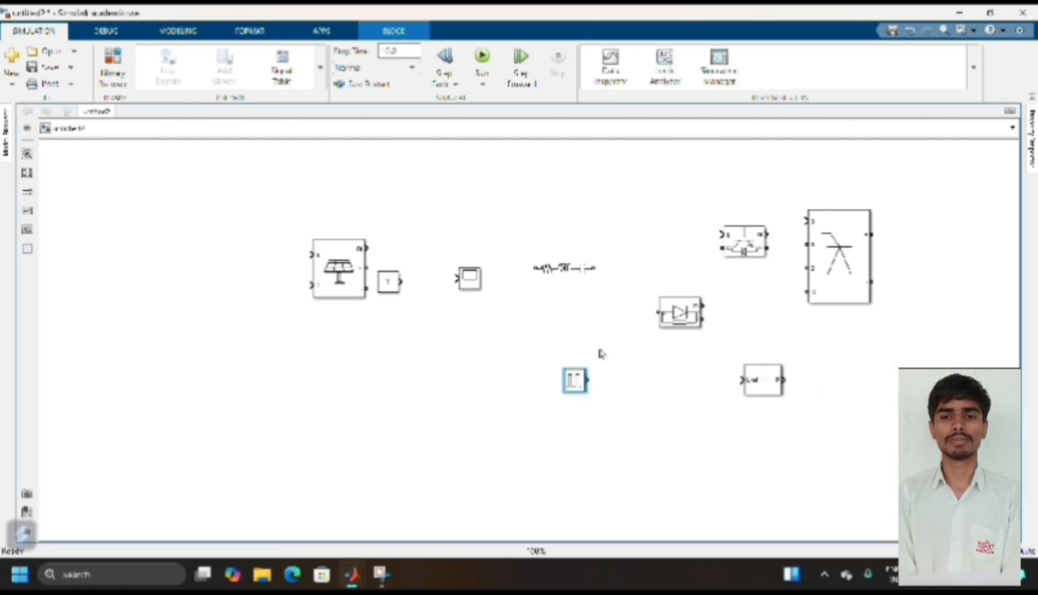
double_click(555, 332)
text(volt)
click(601, 353)
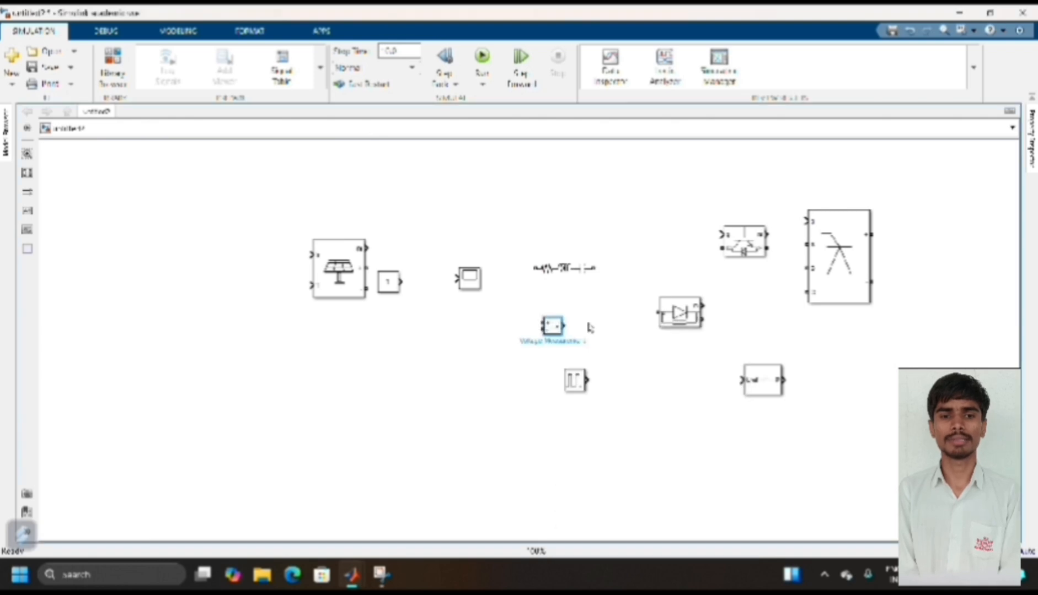
Add a powergui block below the Scope.
double_click(478, 358)
text(power)
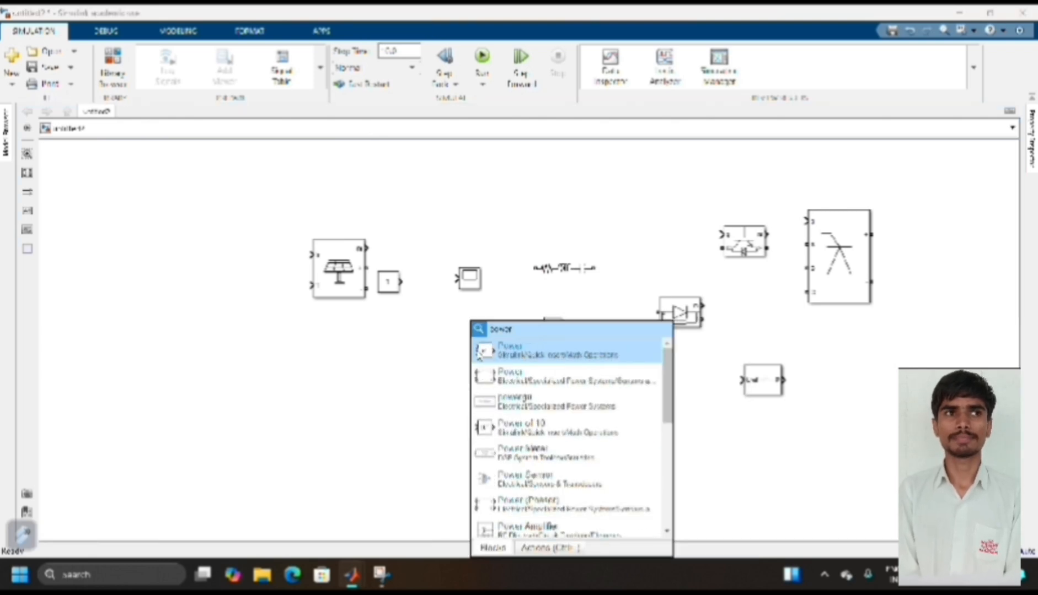
click(513, 402)
Make three copies of the Series RLC Branch and two copies of the Voltage Measurement block.
drag(564, 268, 595, 298)
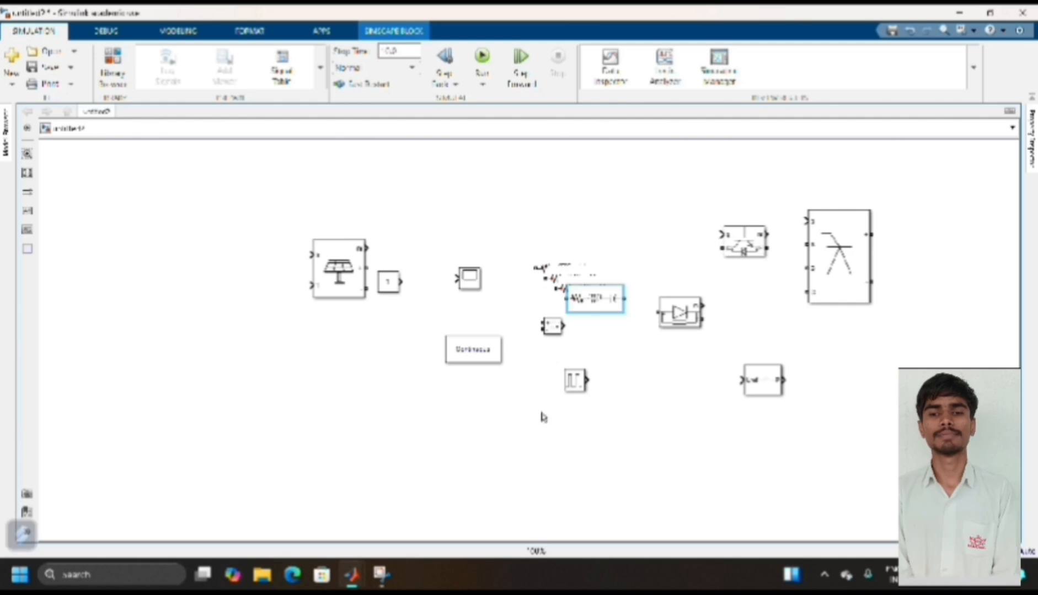
click(556, 328)
key(ctrl+c)
key(ctrl+v)
key(ctrl+v)
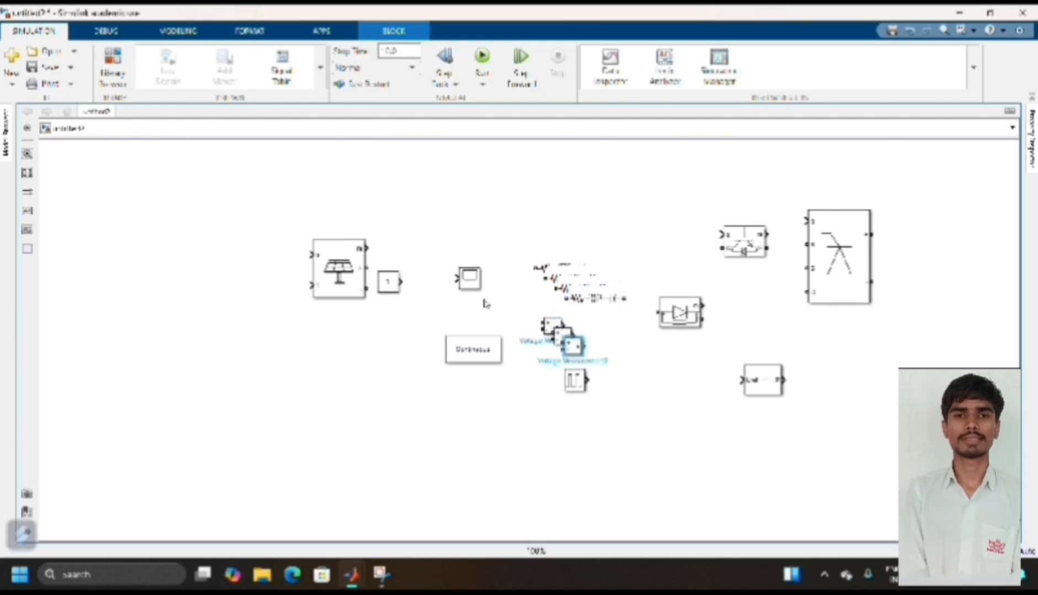
Duplicate the Constant block, move the PV Array to the model's left side and connect the two constants to its inputs.
click(393, 288)
key(ctrl+c)
key(ctrl+v)
drag(338, 270, 159, 294)
drag(398, 293, 82, 277)
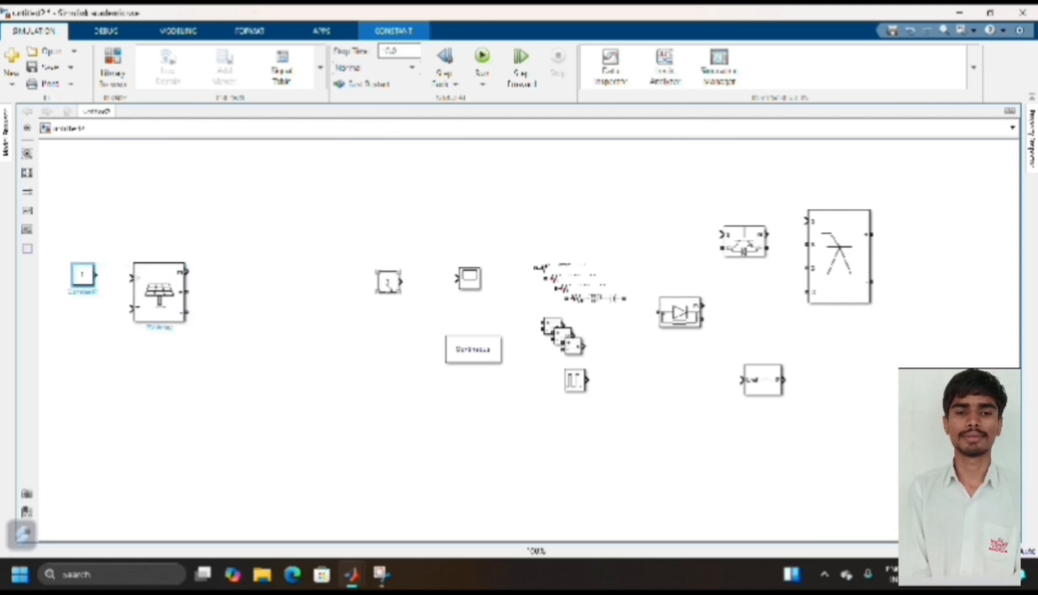
mouse_move(389, 282)
mouse_down()
mouse_move(99, 320)
mouse_move(83, 309)
mouse_move(96, 274)
mouse_move(128, 280)
mouse_move(98, 310)
mouse_move(128, 313)
mouse_move(129, 278)
mouse_up()
click(82, 275)
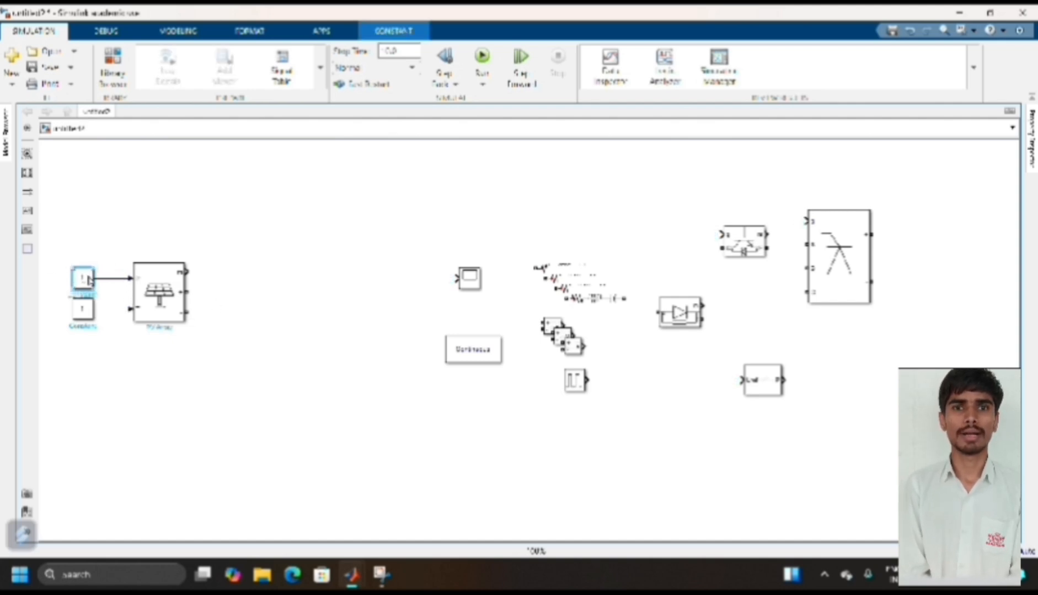
Set the constant on the PV Array's irradiance input to 1000 and the one on its temperature input to 25.
double_click(82, 277)
text(1000)
key(Return)
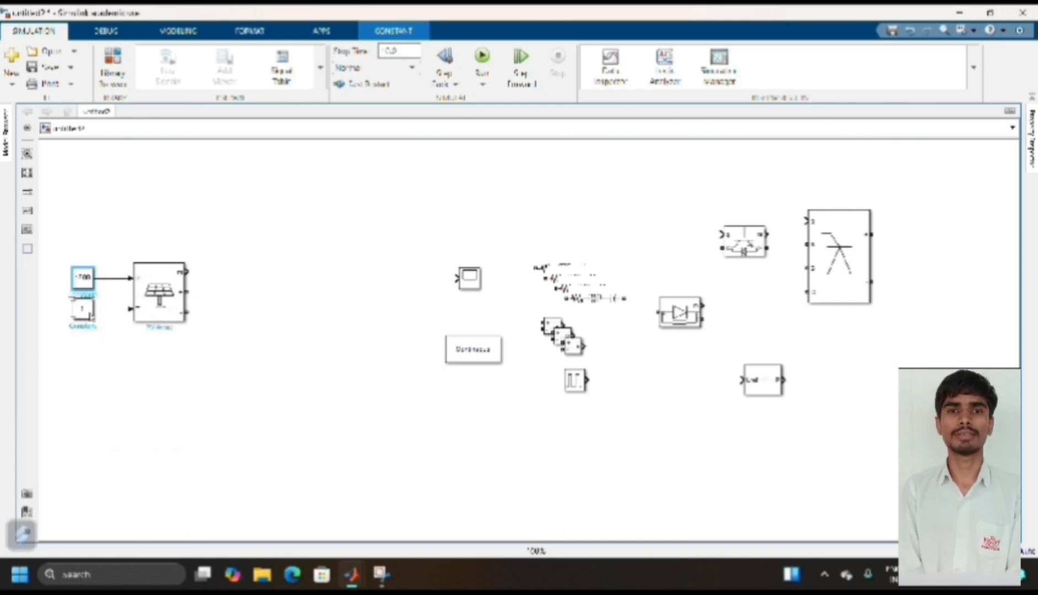
double_click(90, 315)
text(25)
key(Return)
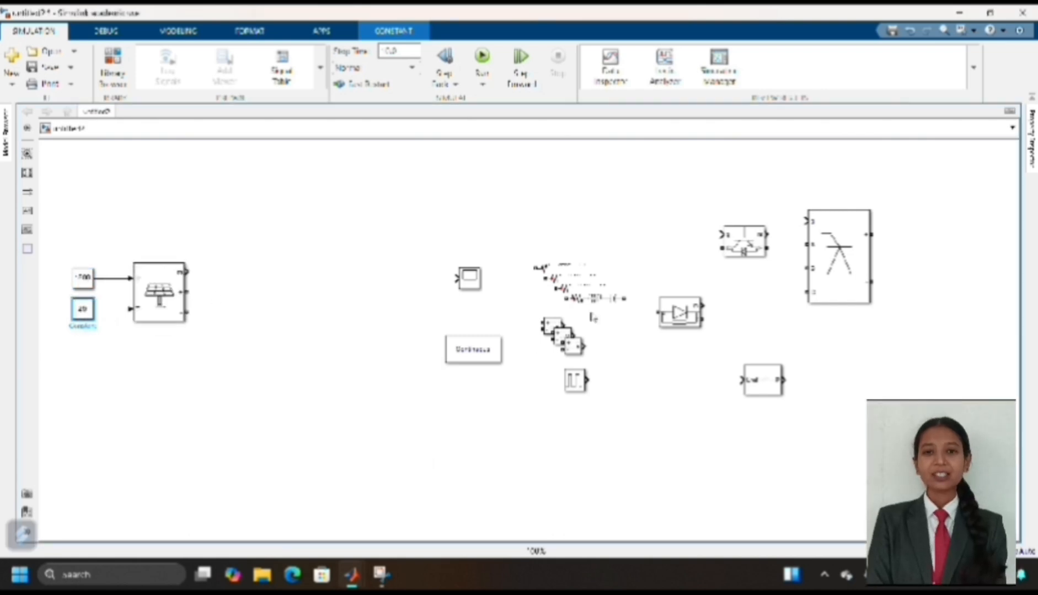
Place a rotated Series RLC Branch beside the PV Array and configure it as type C with capacitance 100e-6 F.
drag(608, 301, 337, 295)
key(ctrl+r)
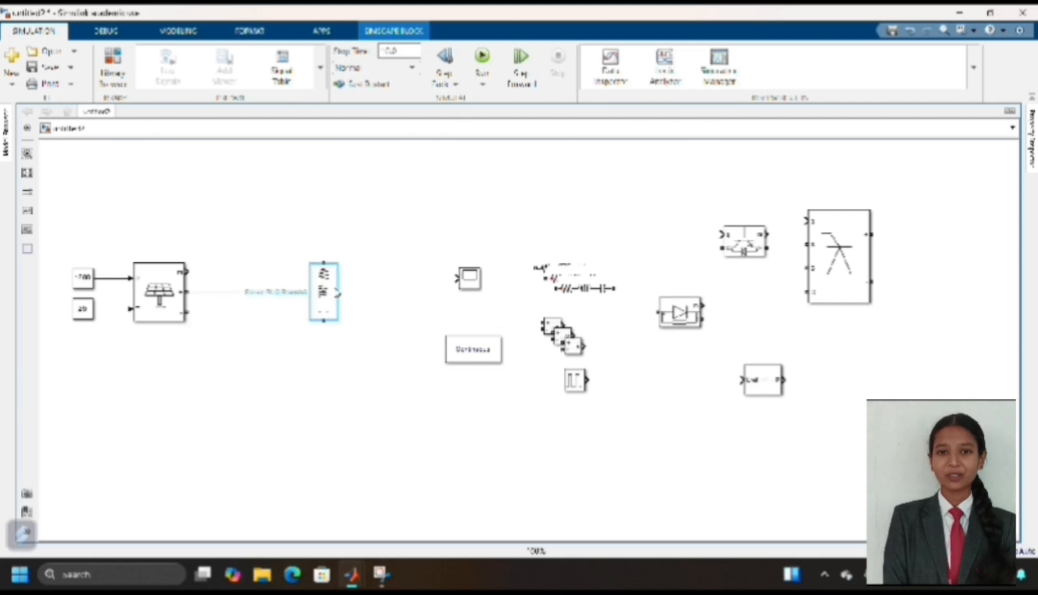
double_click(323, 292)
click(507, 228)
click(441, 274)
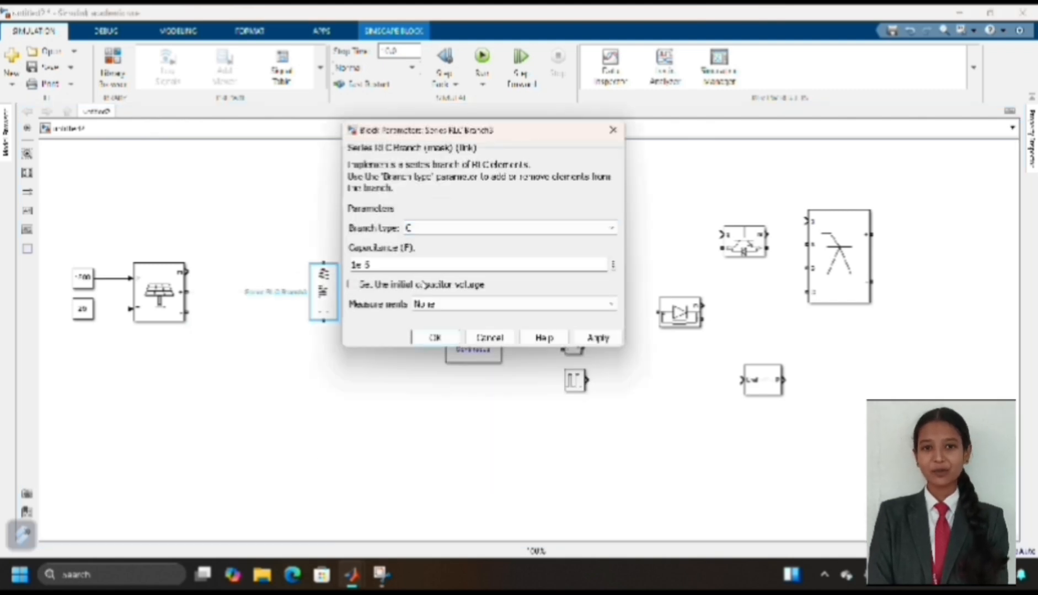
text(100e-6)
key(Return)
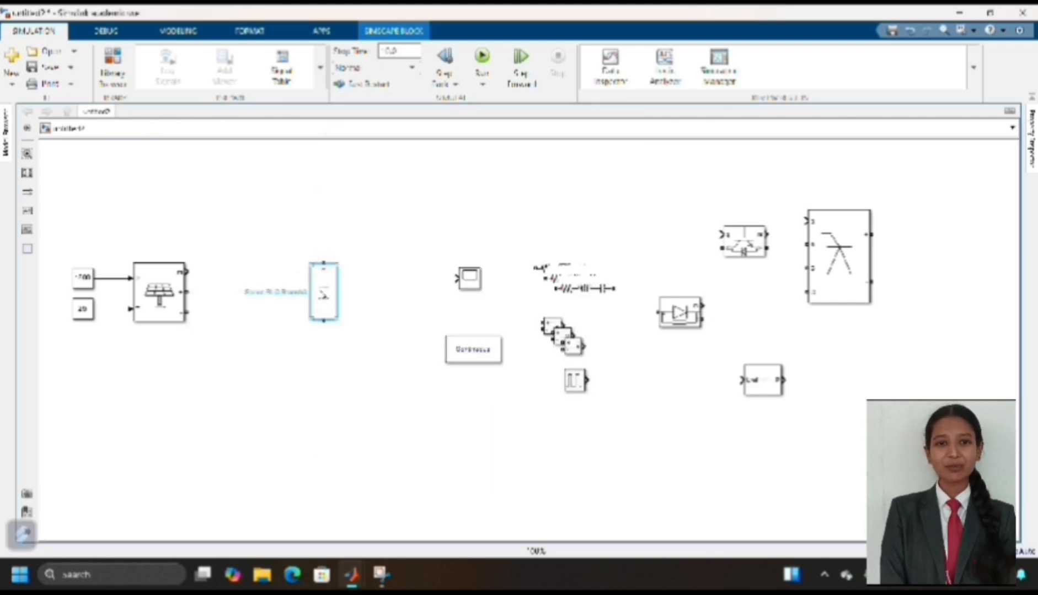
Move the capacitor closer to the PV Array and wire its ends to the array's positive and negative outputs.
drag(323, 293, 289, 299)
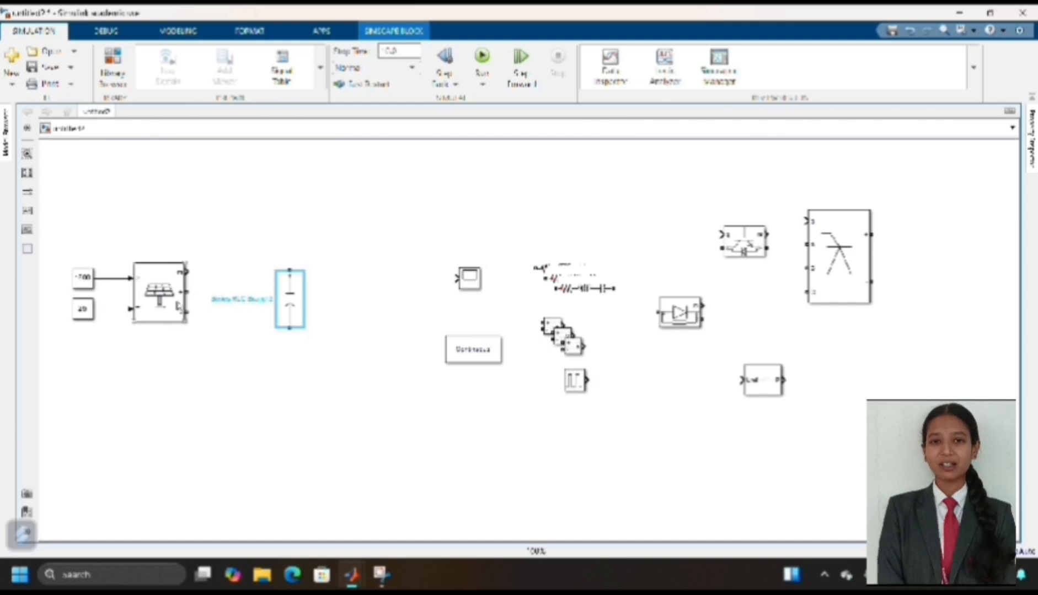
drag(182, 292, 290, 270)
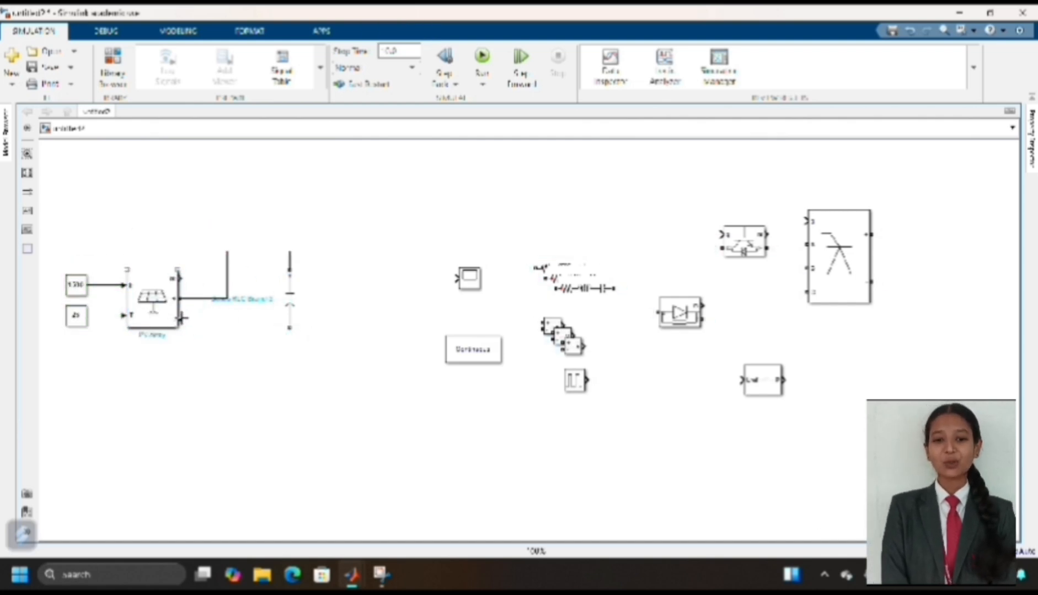
drag(182, 318, 289, 333)
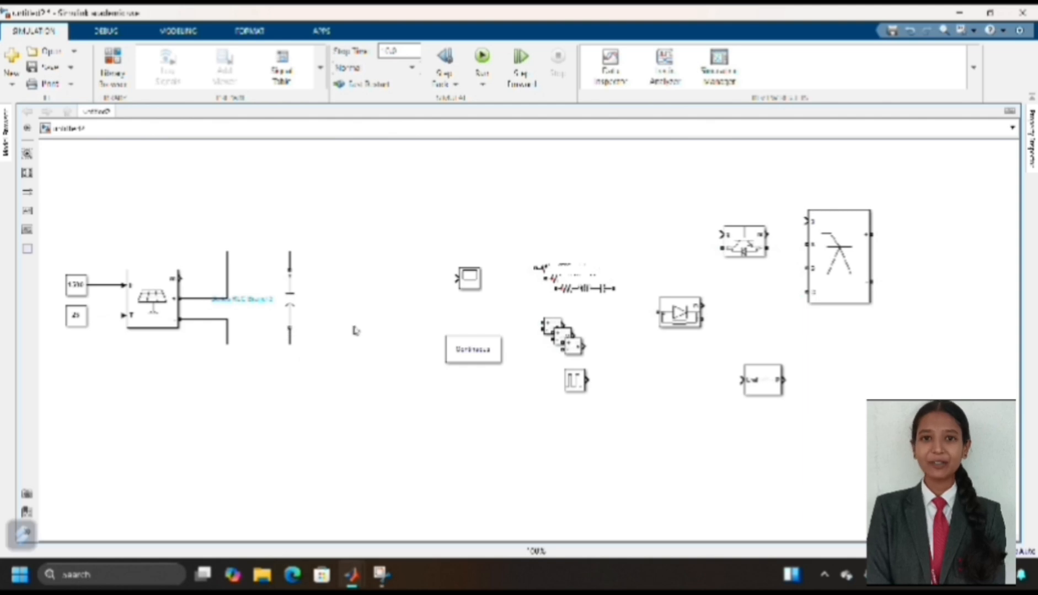
Place another Series RLC Branch after the capacitor and configure it as type L with inductance 5e-3 H.
drag(558, 287, 364, 254)
double_click(364, 254)
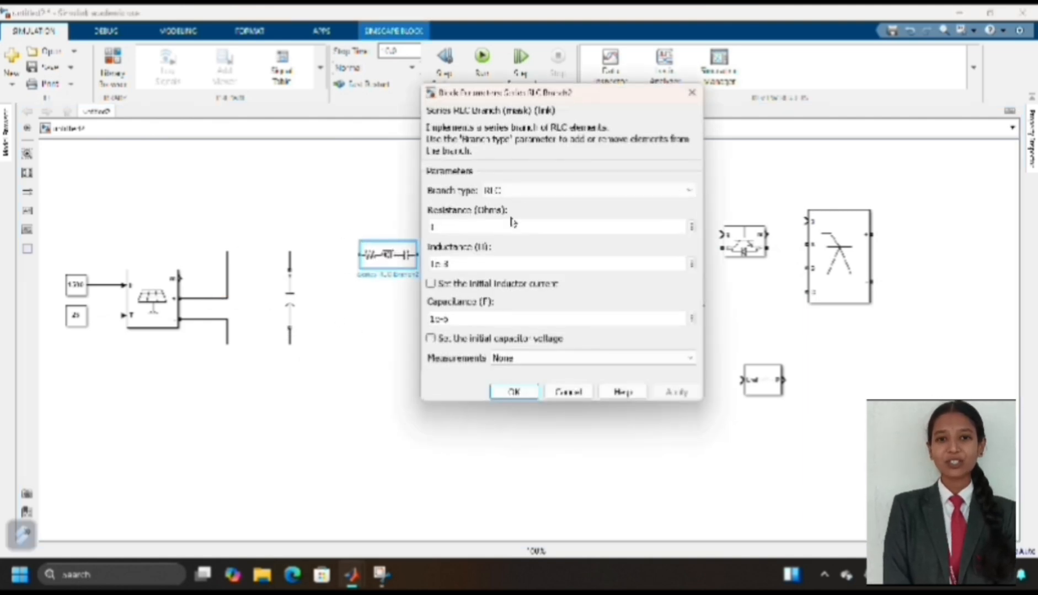
click(510, 191)
click(499, 232)
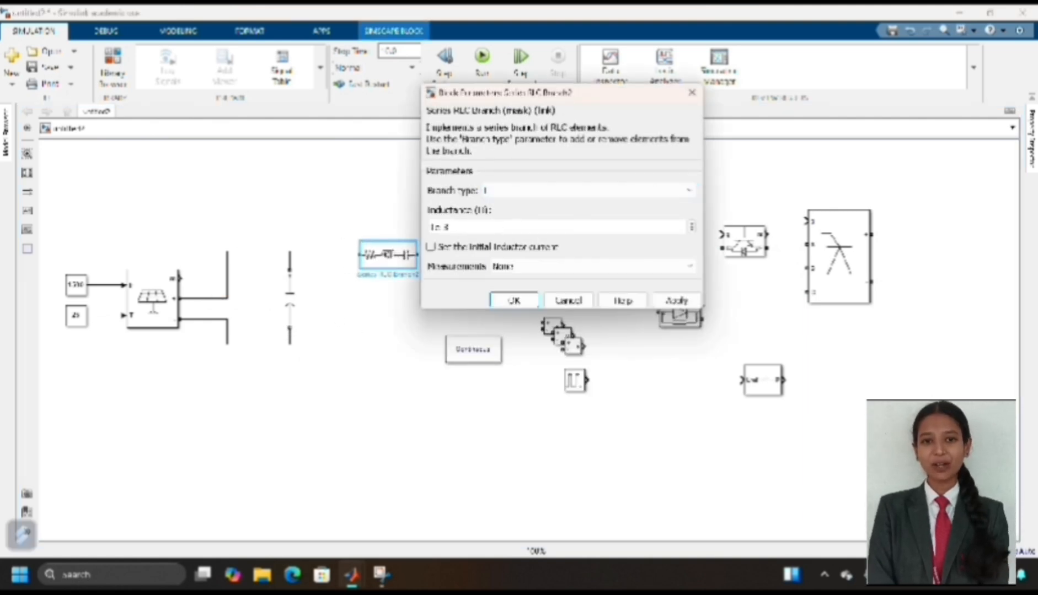
double_click(499, 229)
text(5e-3)
key(Return)
Align the inductor with the upper line and connect its input end to the capacitor's upper end.
mouse_move(395, 255)
mouse_down()
mouse_move(382, 269)
mouse_move(391, 258)
mouse_up()
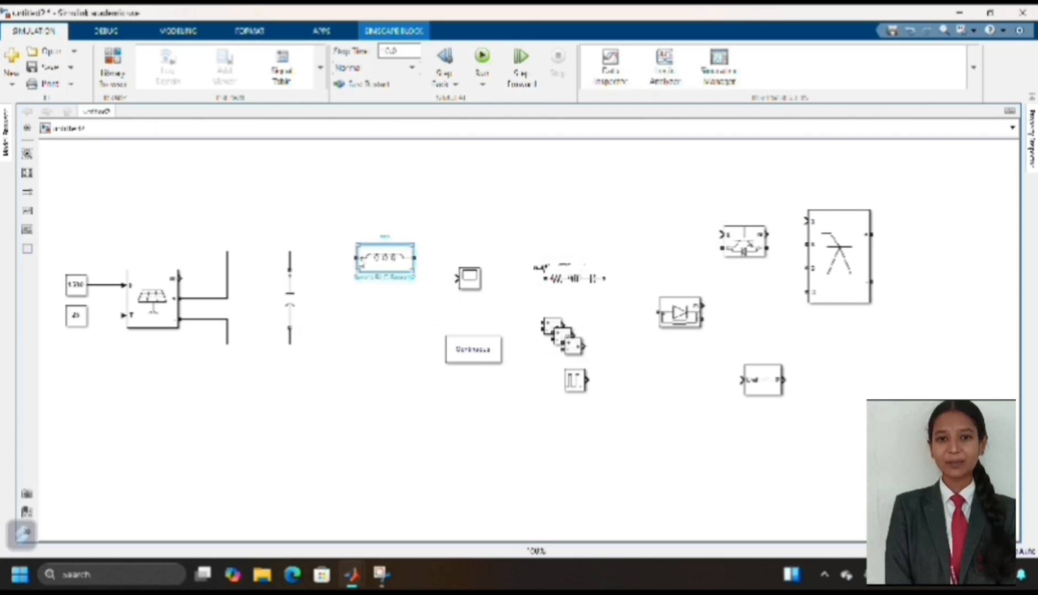
drag(357, 258, 291, 253)
drag(374, 265, 390, 272)
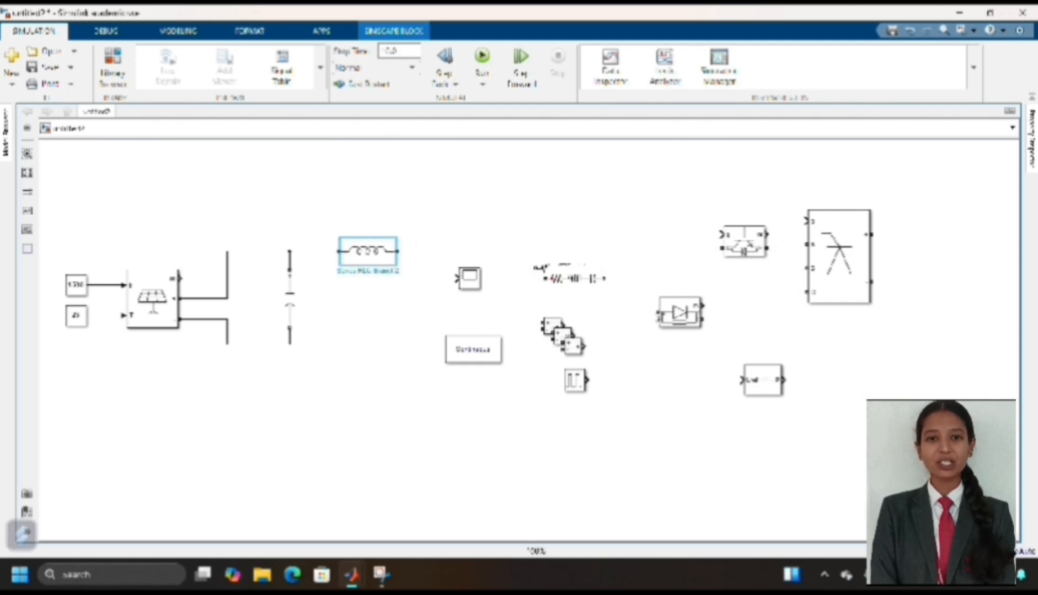
Rotate the IGBT/Diode block to vertical and place it below the inductor's output end.
click(743, 241)
key(ctrl+r)
drag(743, 241, 412, 319)
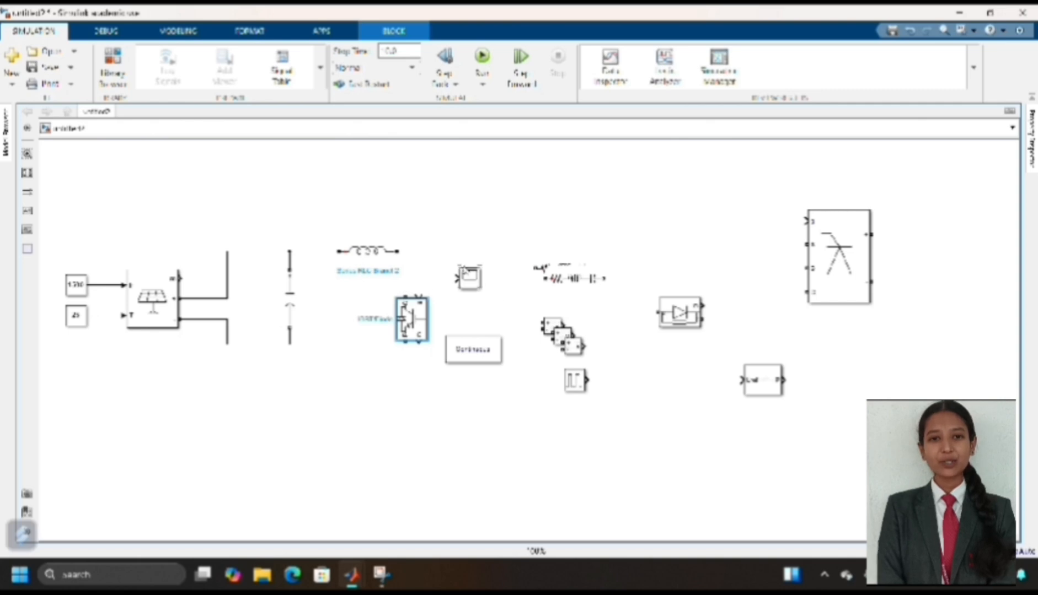
Shift all blocks not yet wired, from the Scope to the Universal Bridge, further right to free up space.
drag(442, 243, 842, 396)
key(Right)
key(Right)
key(Right)
key(Right)
key(Right)
key(Right)
key(Right)
key(Right)
key(Right)
key(Right)
key(Right)
key(Right)
key(Right)
key(Right)
key(Right)
key(Right)
key(Right)
key(Right)
key(Right)
key(Right)
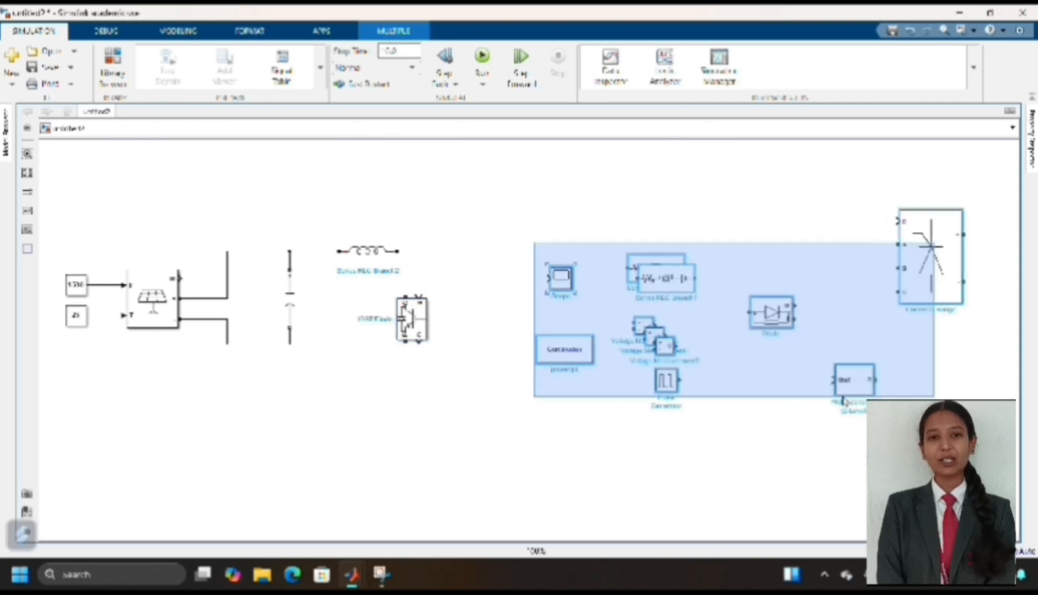
key(Right)
key(Right)
key(Right)
key(Right)
click(429, 233)
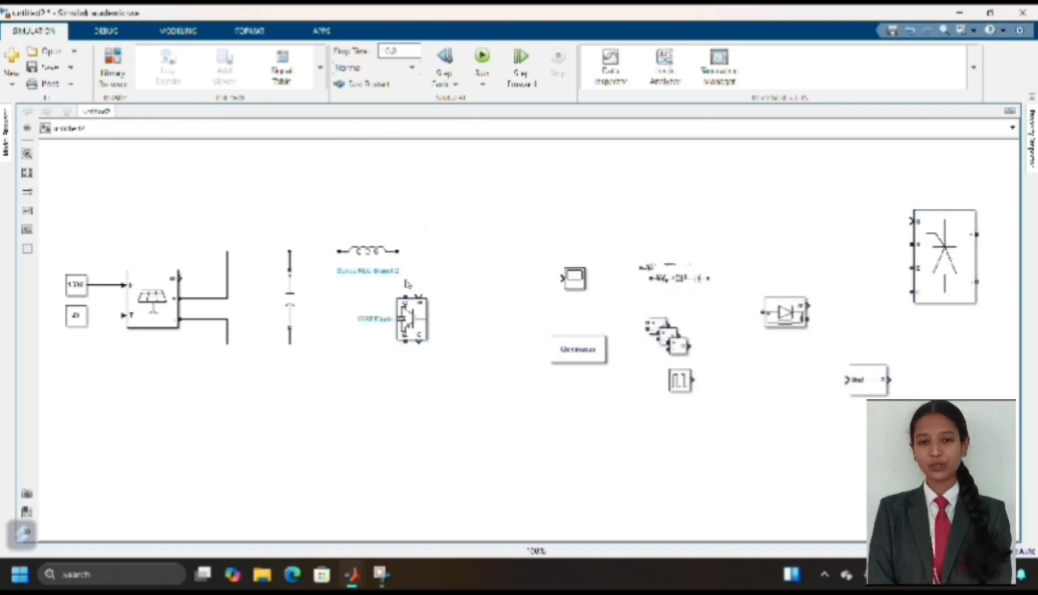
Wire the IGBT's upper terminal to the inductor's output and place the Diode block in line after it.
drag(404, 292, 405, 252)
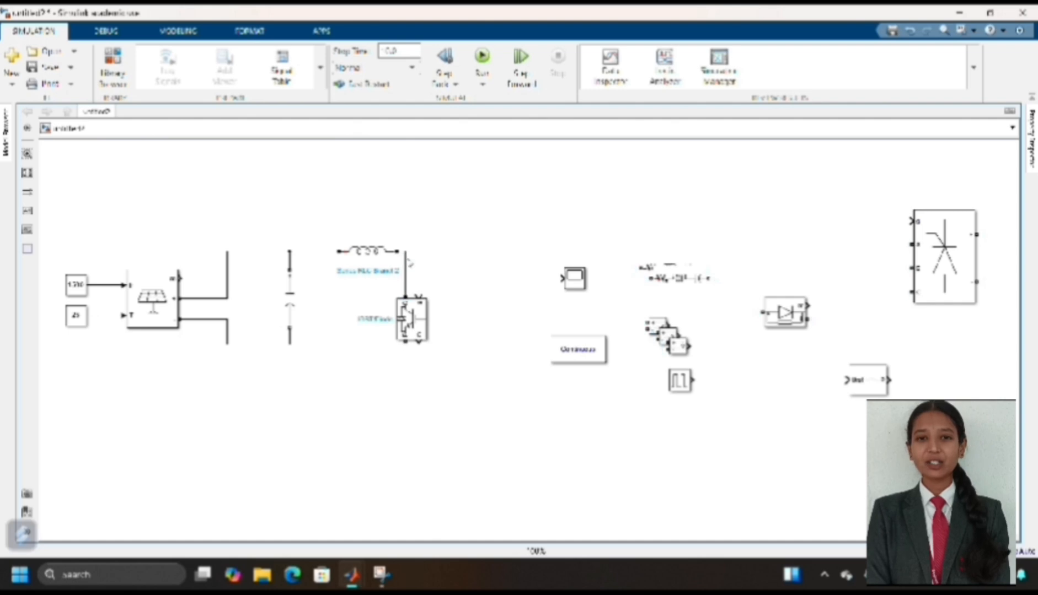
drag(784, 313, 406, 252)
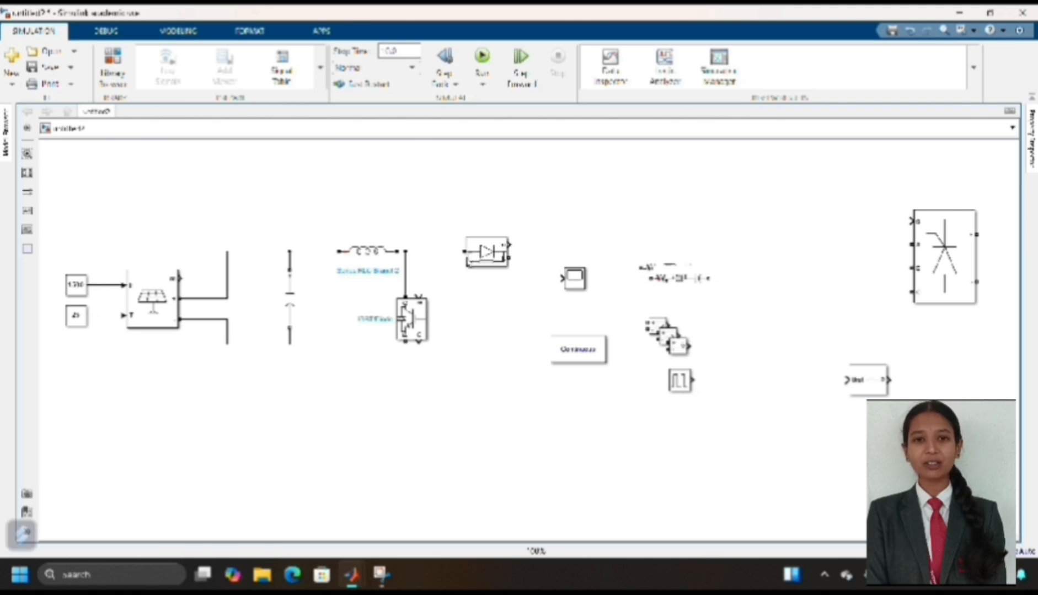
click(482, 252)
Move the Scope, powergui, RLC branches, Voltage Measurement blocks and Pulse Generator closer to the Universal Bridge.
click(482, 309)
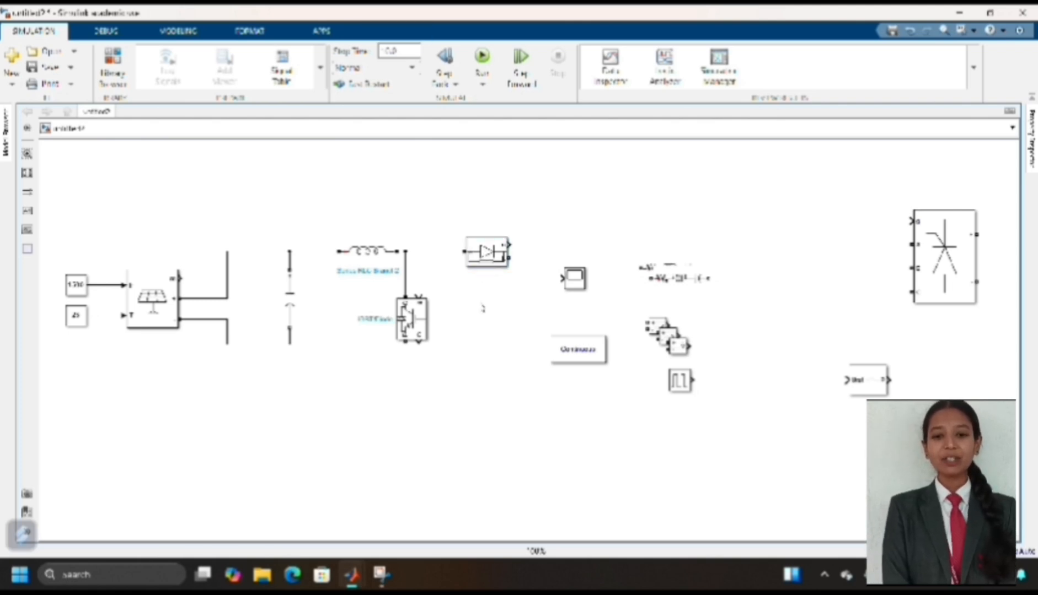
drag(547, 248, 939, 417)
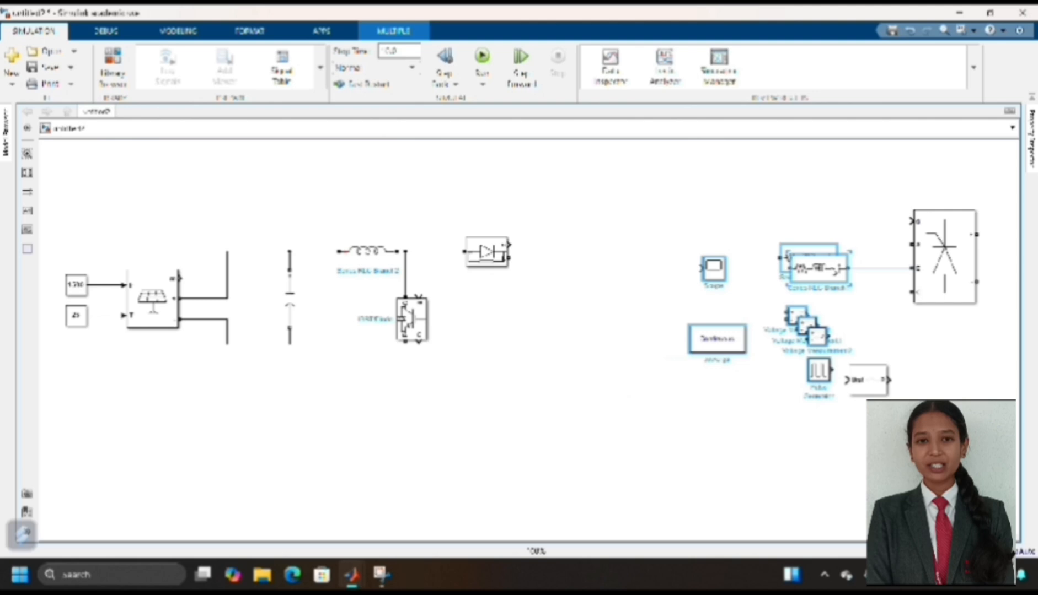
click(771, 218)
Place a rotated Series RLC Branch after the diode and configure it as type C with capacitance 0.006 F.
click(827, 269)
drag(839, 269, 598, 285)
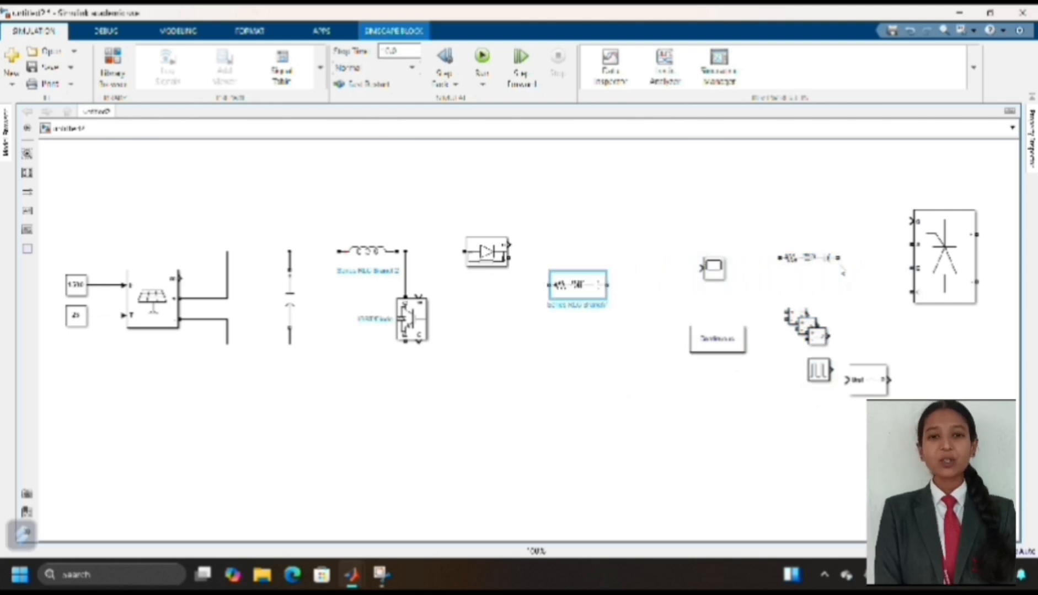
key(ctrl+r)
double_click(577, 284)
click(706, 221)
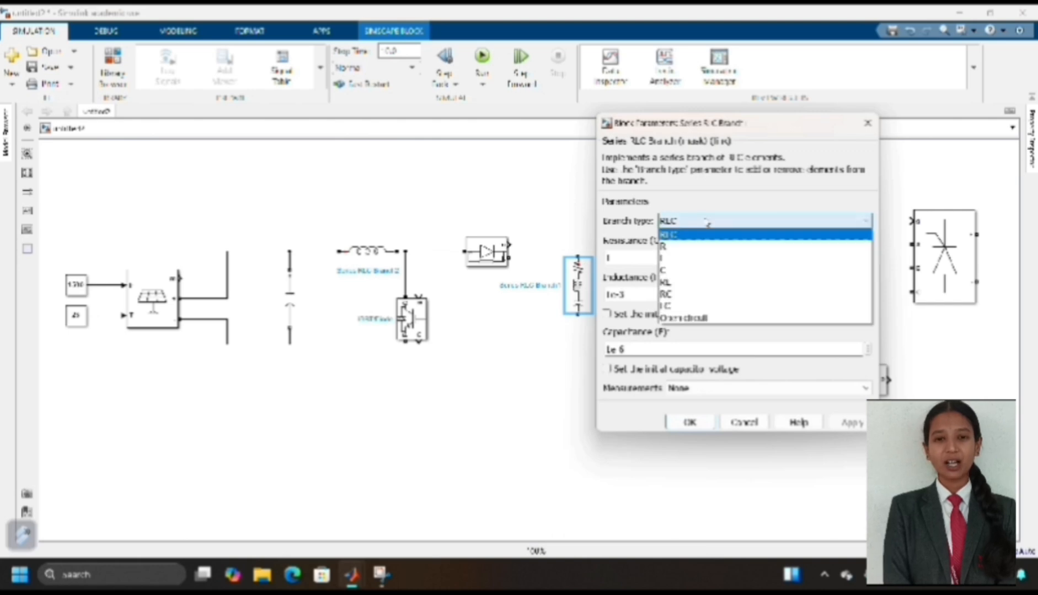
click(673, 270)
double_click(673, 257)
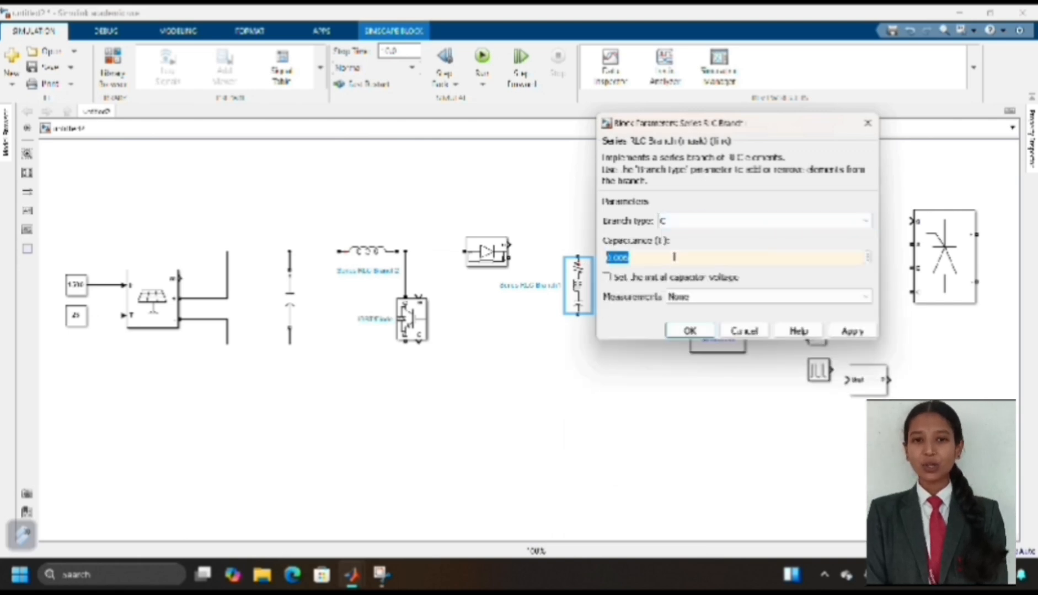
key(Return)
Move the output capacitor slightly away from the diode and wire the diode's output to its upper end.
drag(578, 284, 609, 306)
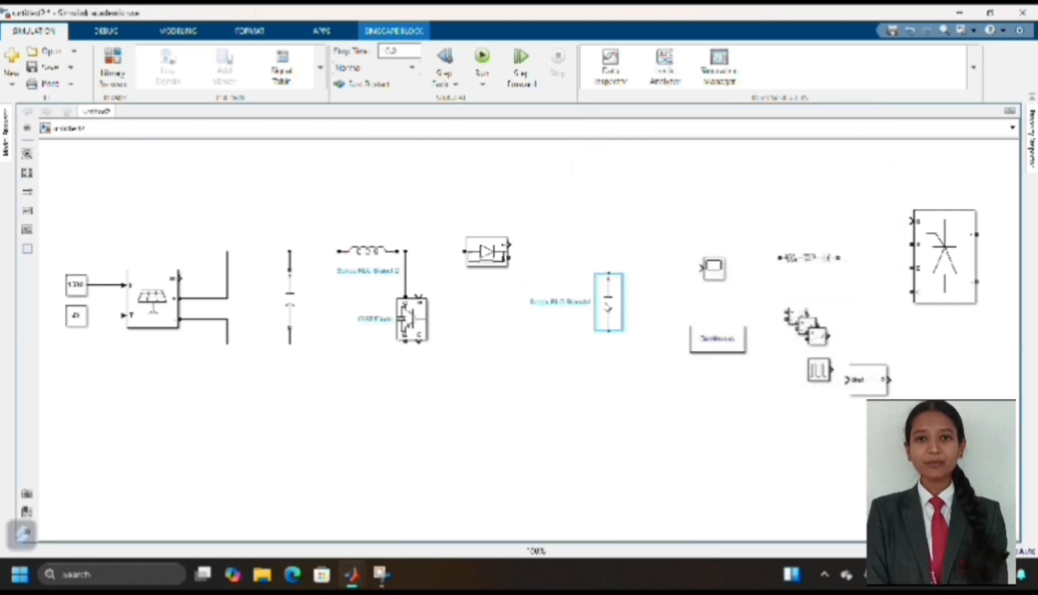
mouse_move(508, 258)
mouse_down()
mouse_move(566, 252)
mouse_move(609, 272)
mouse_up()
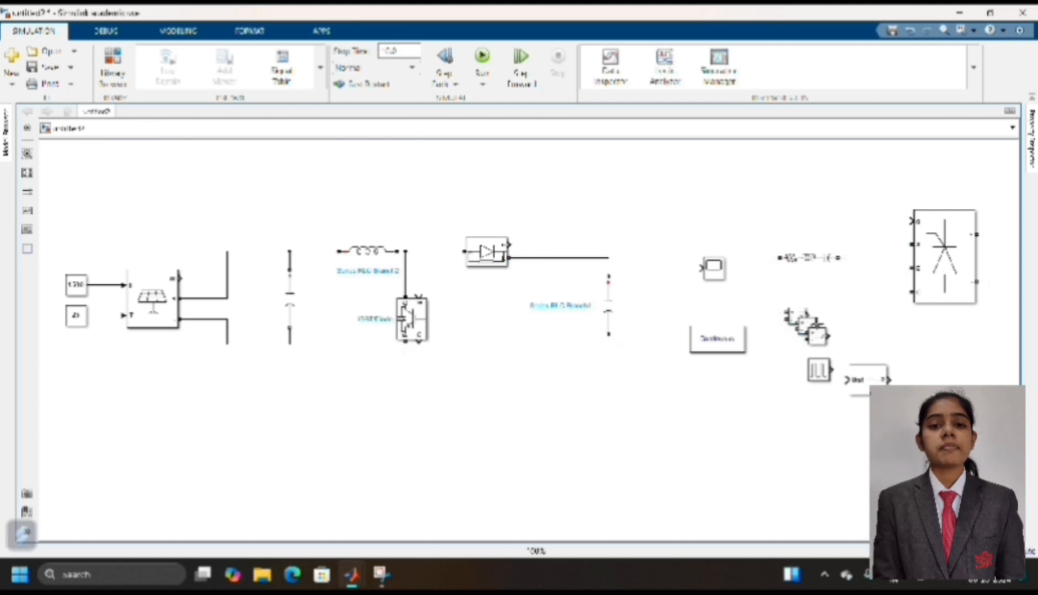
Move the Scope, powergui, spare RLC Branch and measurement blocks away from the space beside the output capacitor.
mouse_move(690, 238)
mouse_down()
mouse_move(751, 274)
mouse_move(904, 406)
mouse_move(895, 417)
mouse_up()
drag(714, 288, 781, 403)
click(697, 258)
Place the Universal Bridge beside the output capacitor and set its number of bridge arms to 2.
click(943, 257)
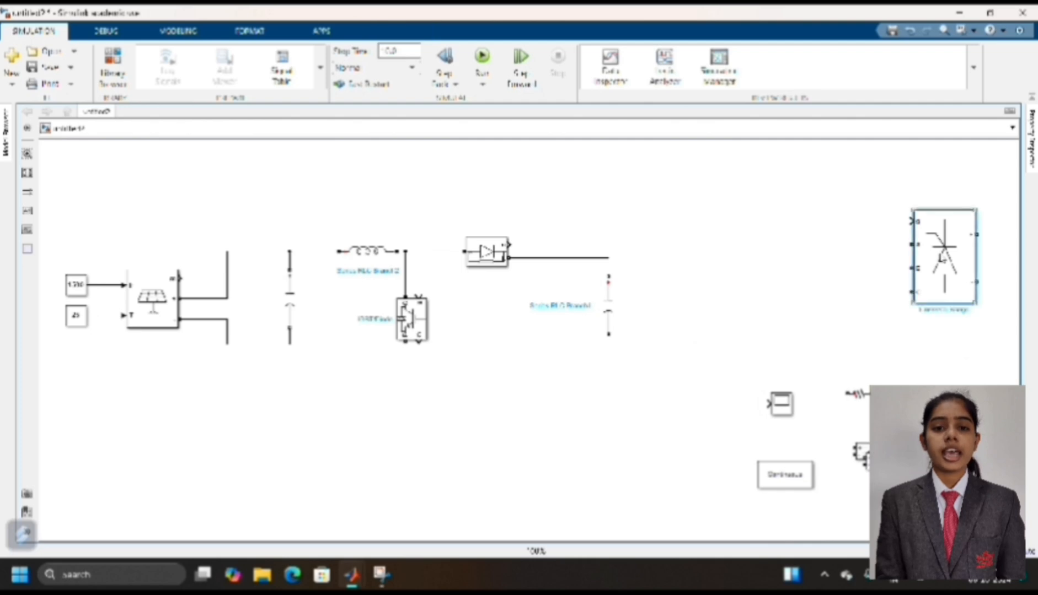
drag(944, 257, 710, 311)
double_click(710, 310)
click(857, 236)
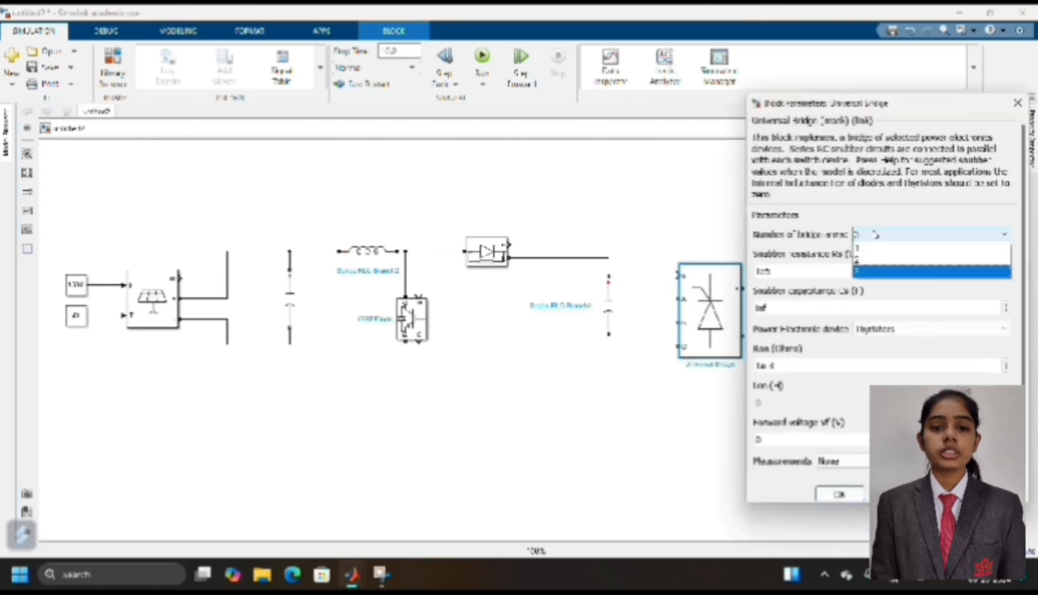
click(876, 263)
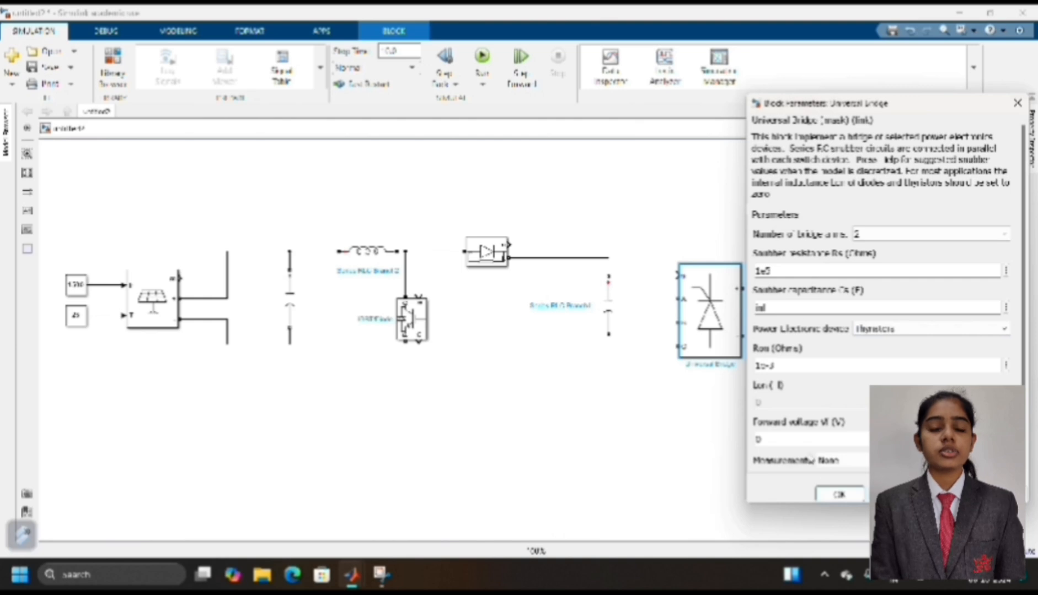
click(829, 494)
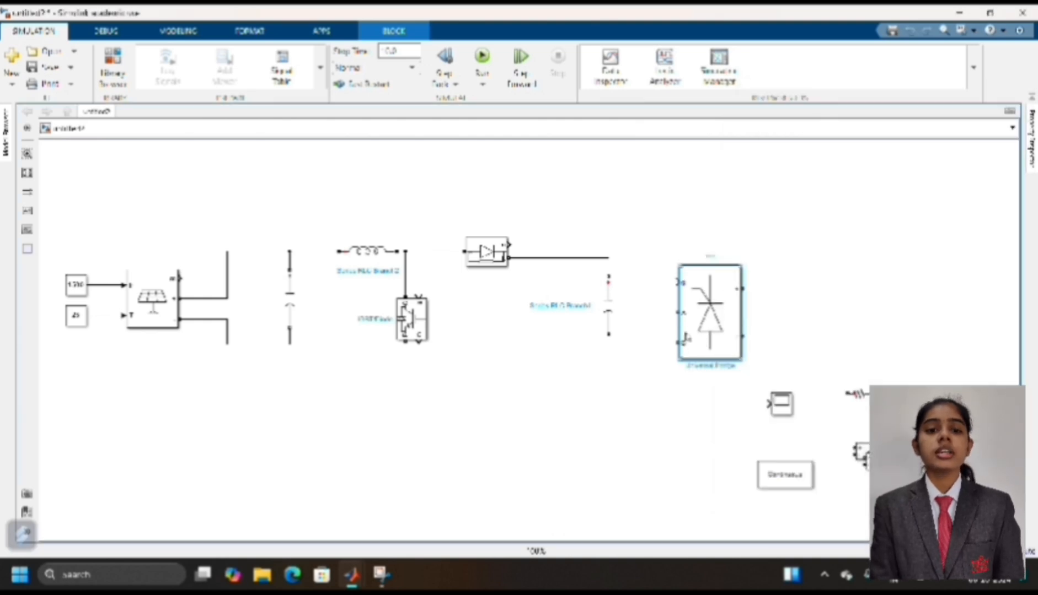
Flip the Universal Bridge so its DC side faces the output capacitor and wire its upper DC terminal to the capacitor's upper end.
key(ctrl+i)
drag(714, 316, 607, 264)
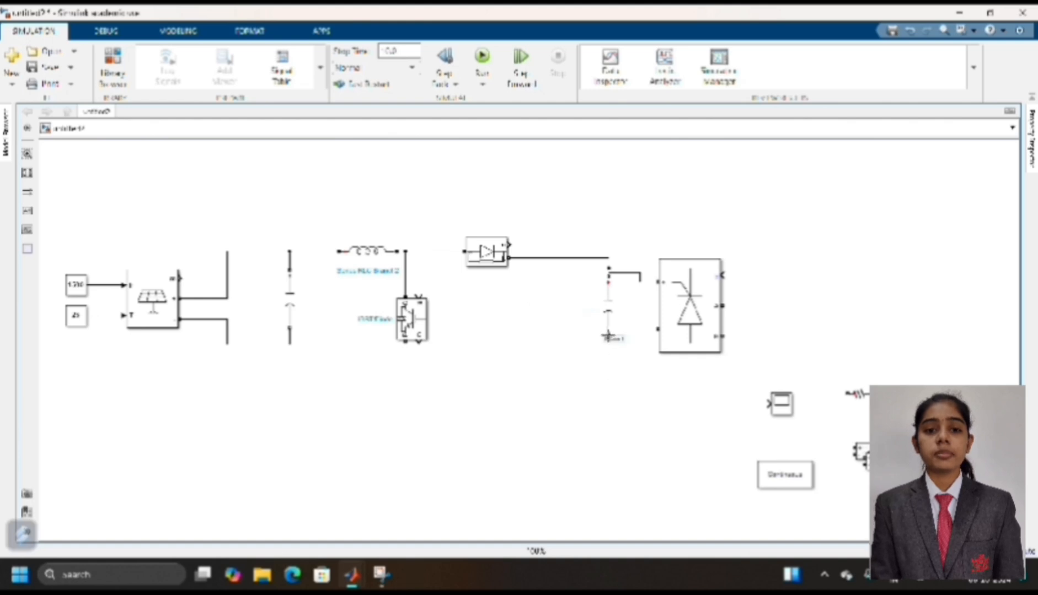
Wire the return line between the two capacitors' lower ends and connect the raised IGBT's lower terminal and the bridge's lower DC terminal to it.
drag(609, 337, 289, 346)
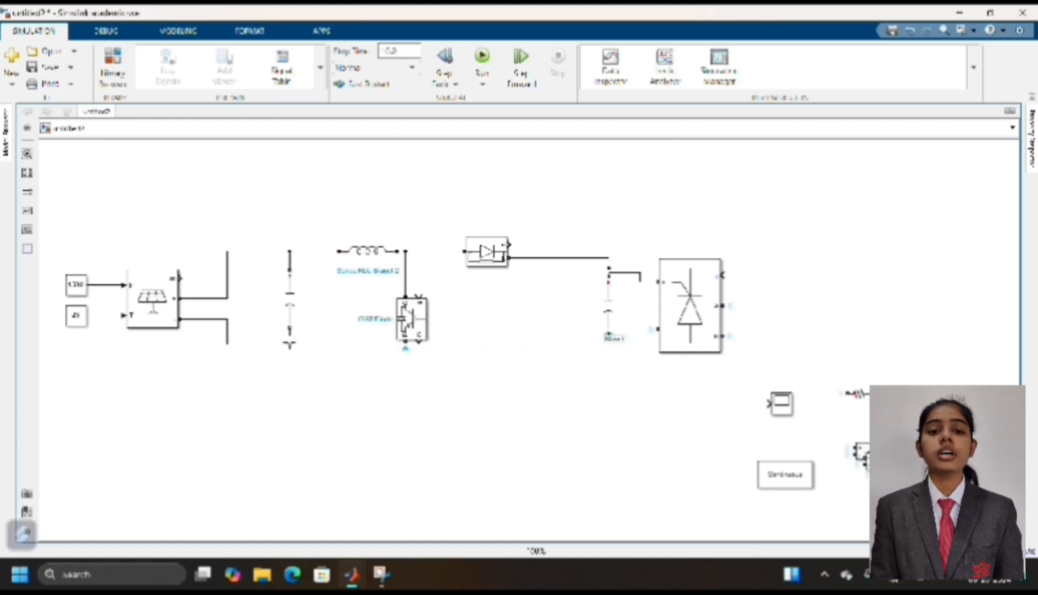
drag(419, 336, 419, 316)
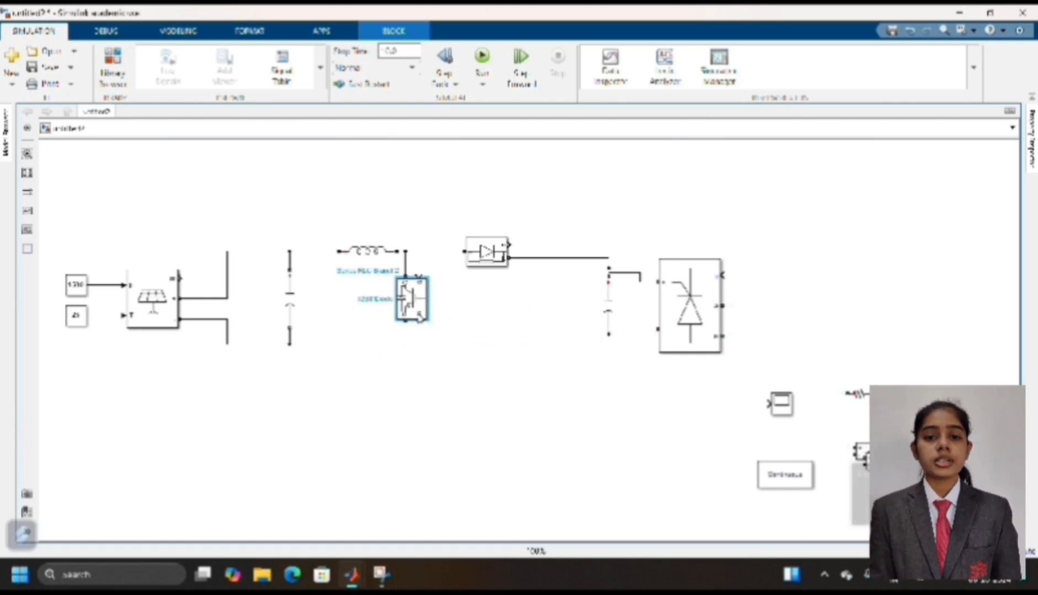
click(406, 324)
click(428, 336)
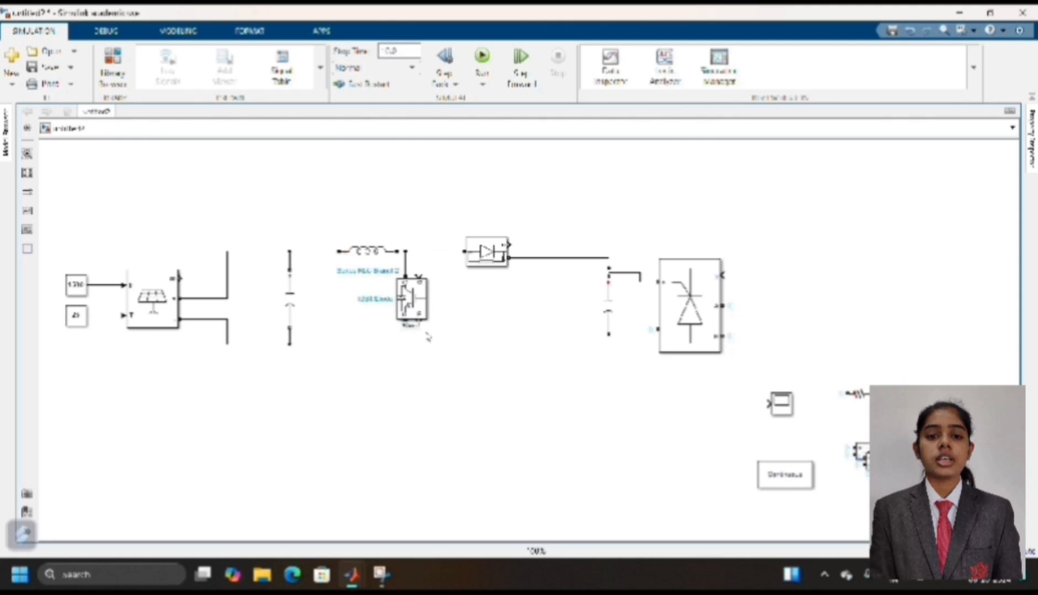
drag(405, 323, 405, 344)
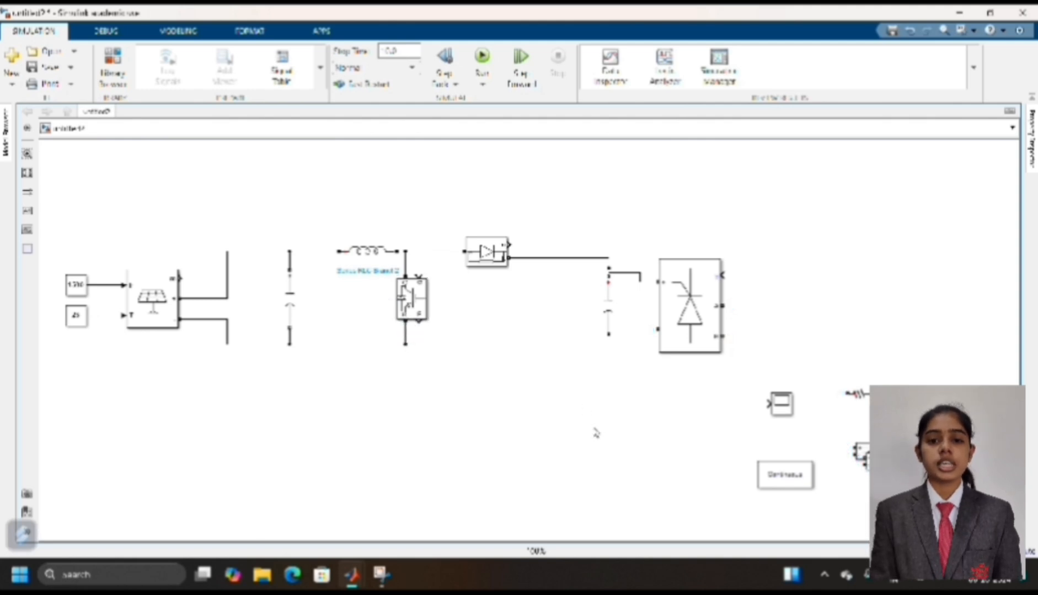
drag(661, 328, 608, 343)
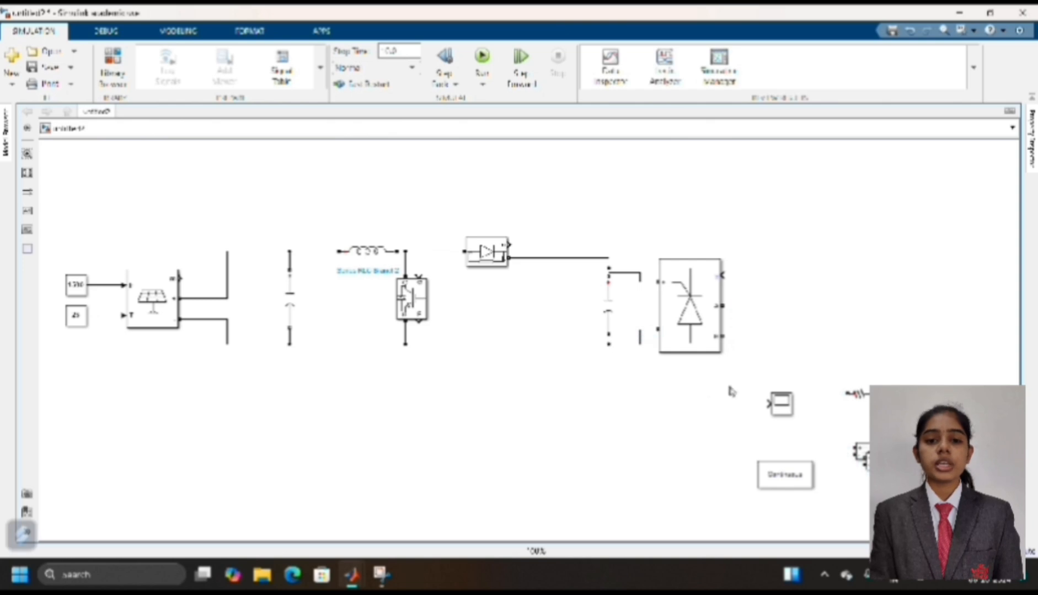
Configure the PWM Generator as a single-phase full-bridge (4 pulses) with internal reference signal generation and wire it to the bridge's gate input.
double_click(905, 457)
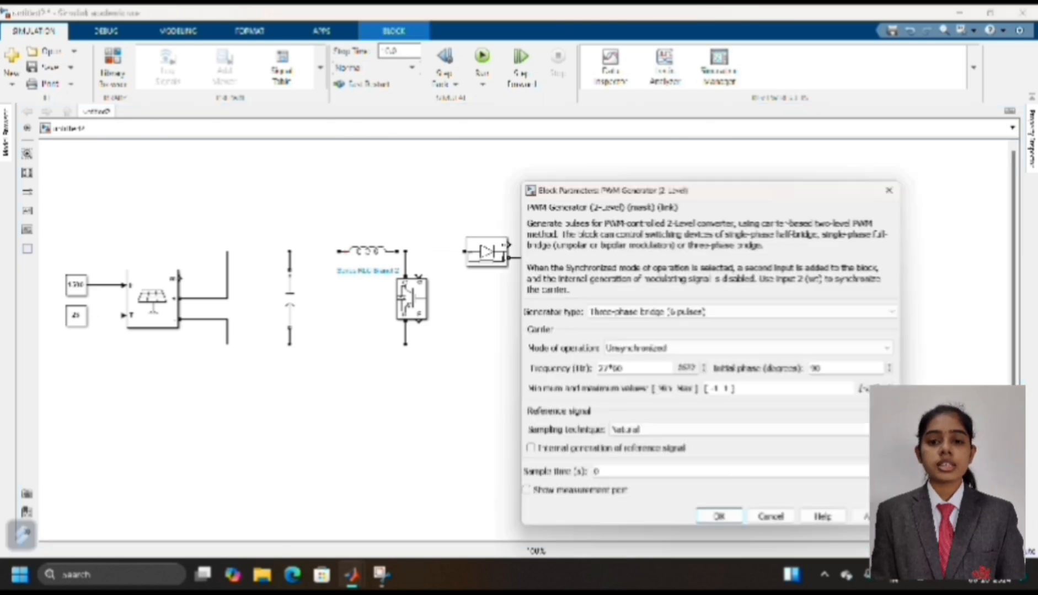
click(523, 454)
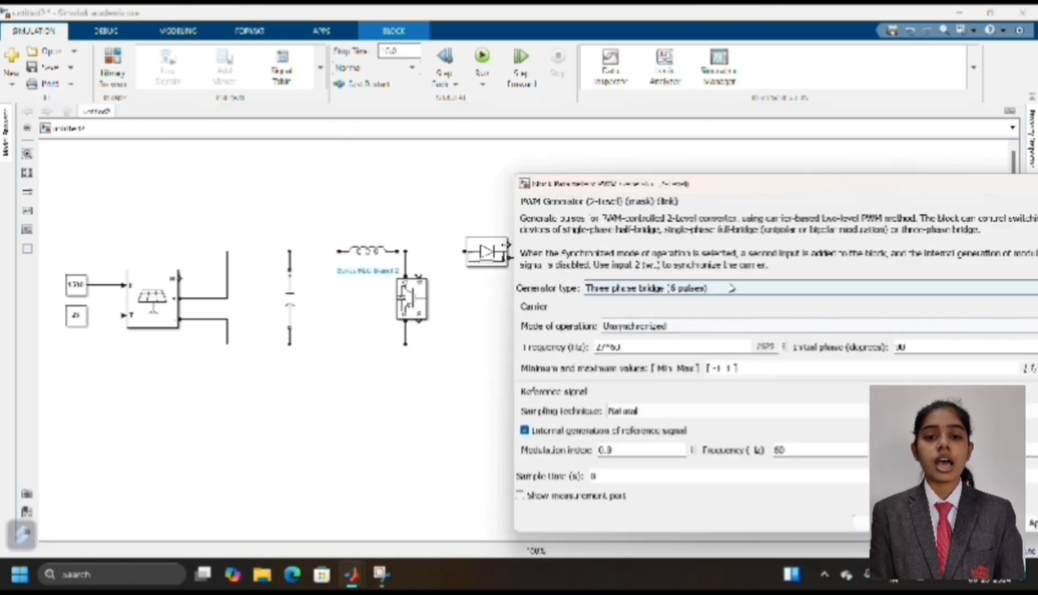
click(717, 289)
click(634, 340)
click(878, 523)
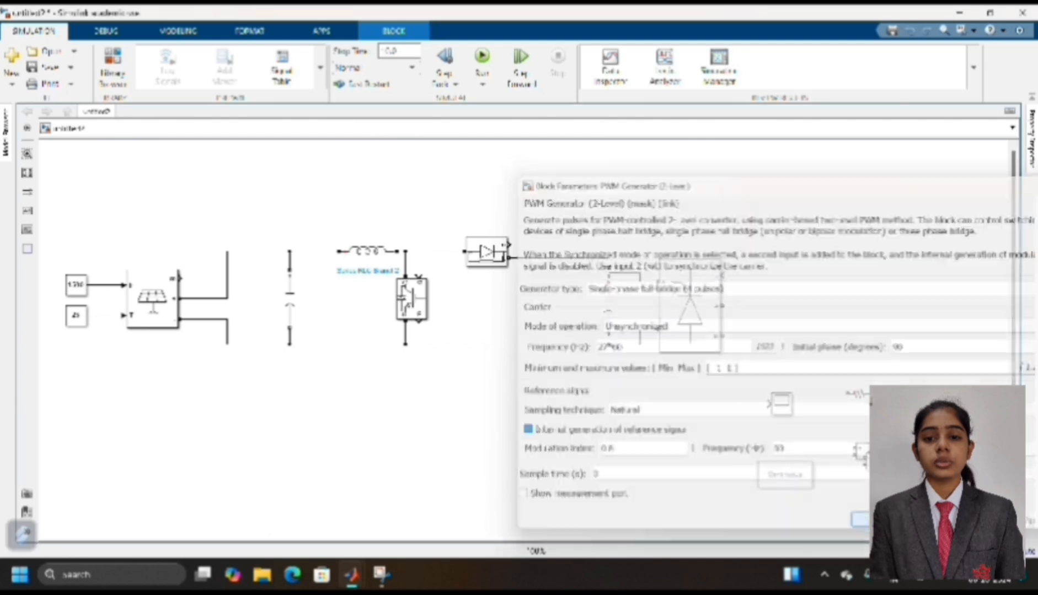
mouse_move(905, 457)
mouse_down()
mouse_move(761, 312)
mouse_move(599, 183)
mouse_move(631, 256)
mouse_move(661, 231)
mouse_move(722, 276)
mouse_up()
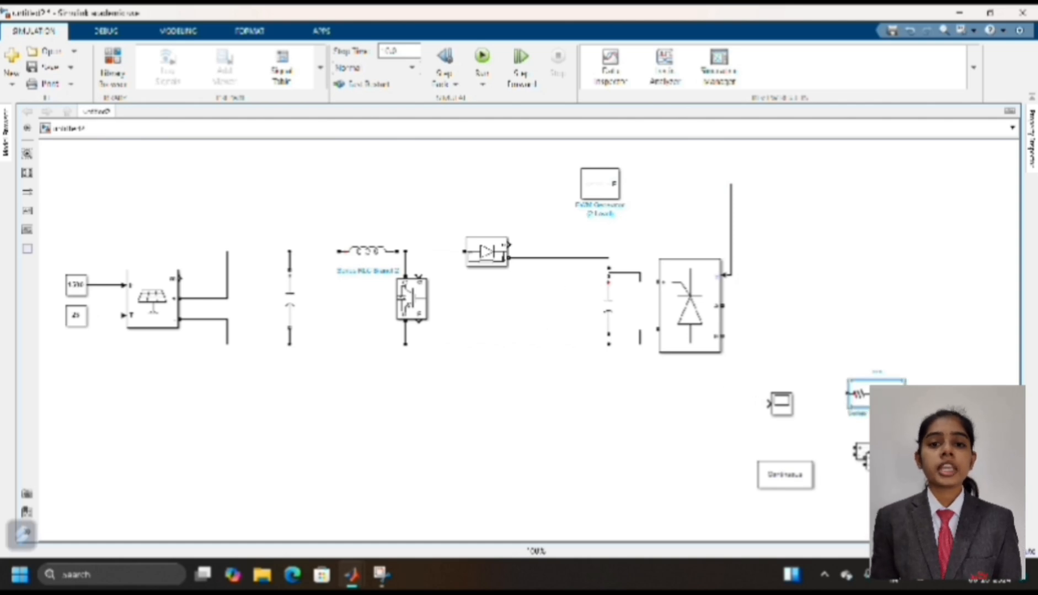
Configure the remaining Series RLC Branch as type R and place it rotated vertically on the output side of the Universal Bridge.
double_click(857, 393)
click(693, 323)
click(669, 343)
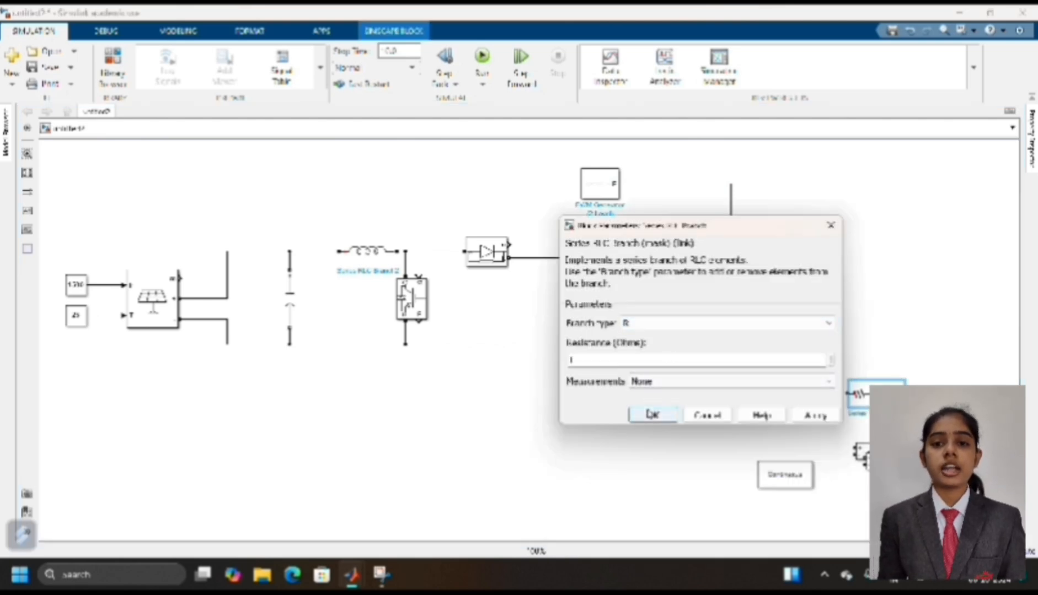
click(653, 415)
key(ctrl+r)
drag(858, 372, 840, 331)
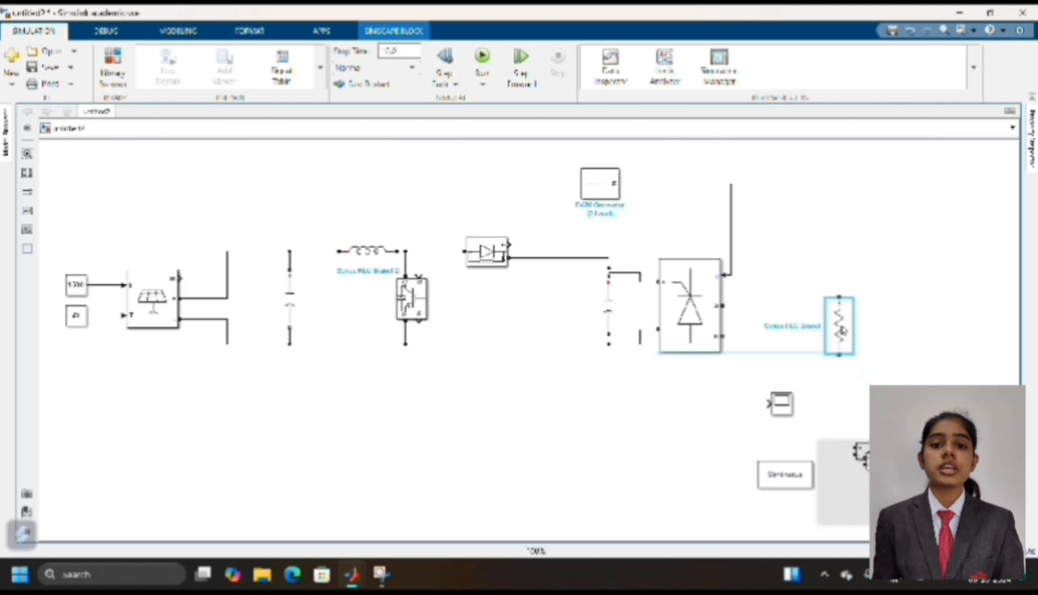
Wire the bridge's two AC outputs across the load resistor and connect a Voltage Measurement block in parallel with it.
drag(721, 306, 779, 287)
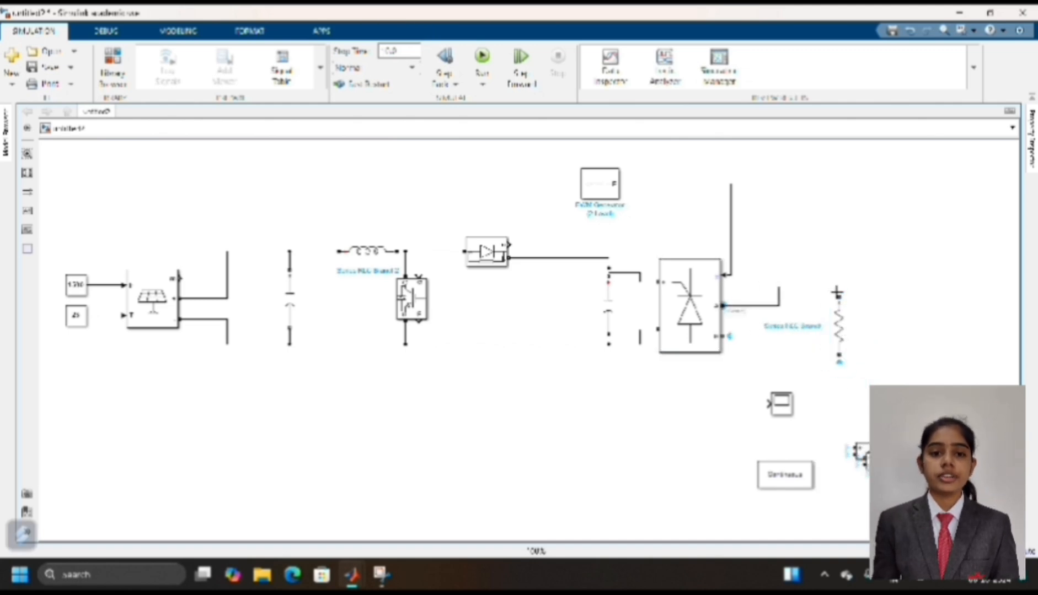
drag(725, 336, 838, 357)
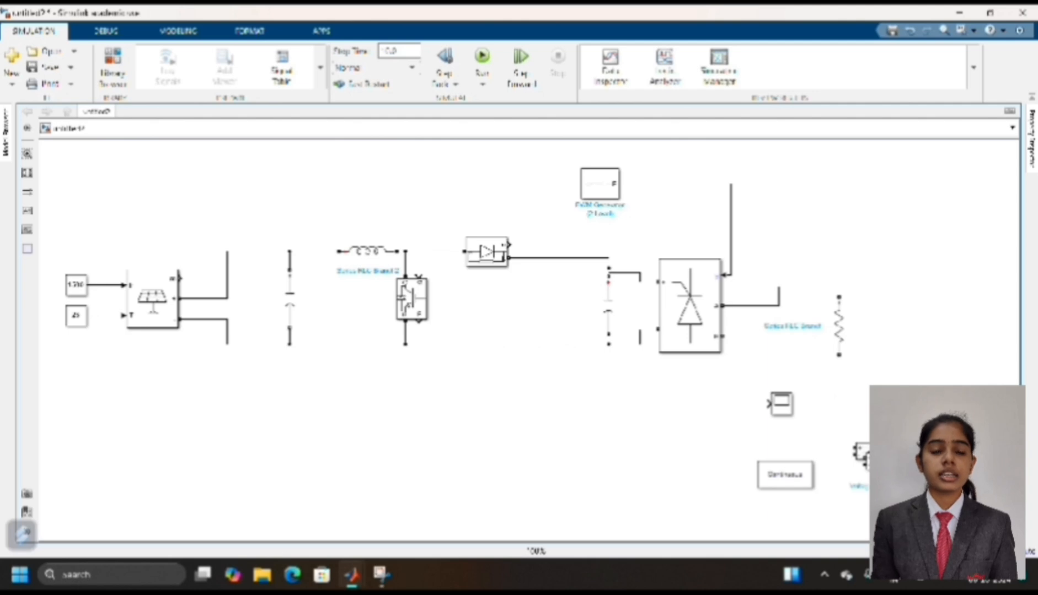
drag(886, 472, 840, 291)
click(882, 353)
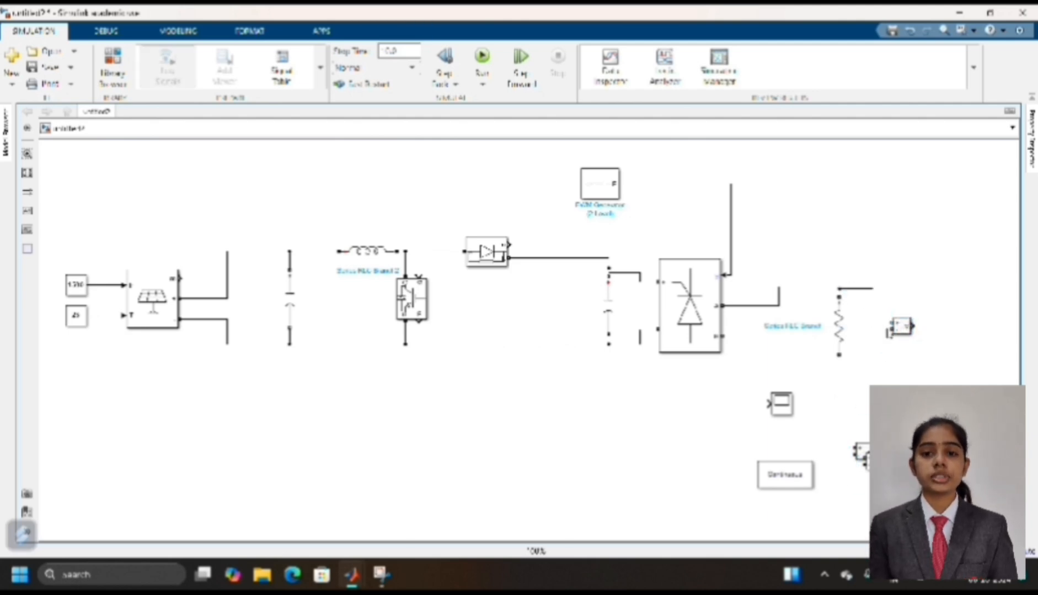
drag(888, 330, 839, 364)
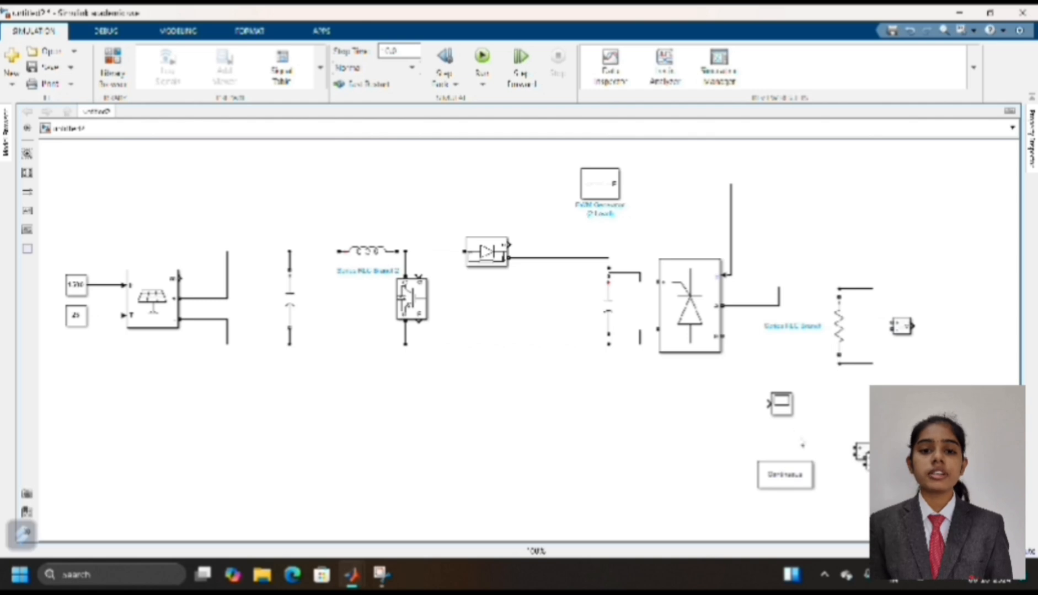
Place a Scope after the load's Voltage Measurement block and connect it to the measurement output.
drag(790, 411, 955, 328)
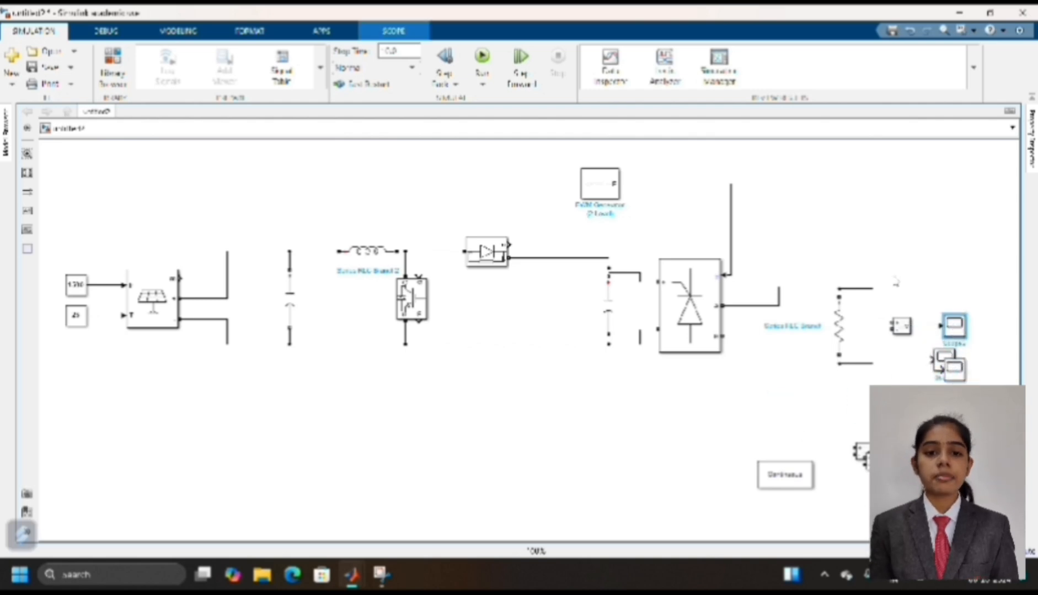
click(839, 321)
click(848, 302)
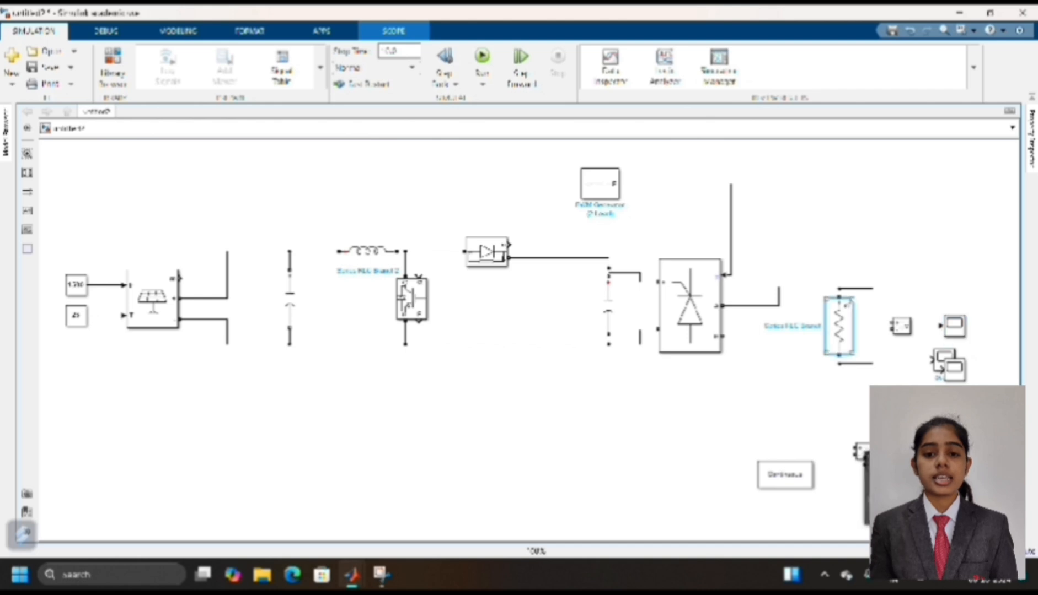
click(863, 276)
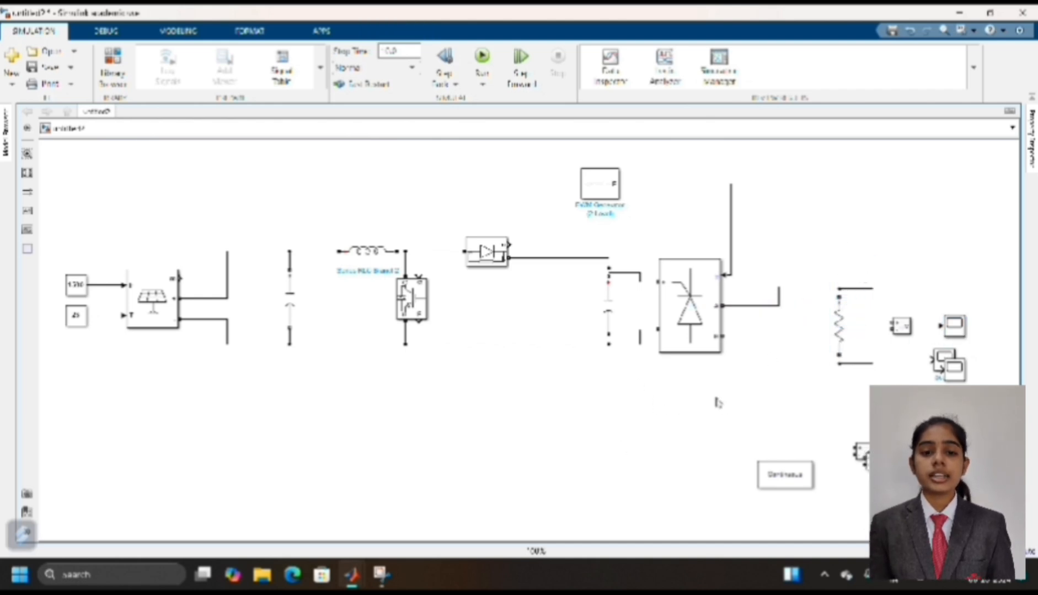
Place a Voltage Measurement block and a Scope below the Universal Bridge and wire them to measure the voltage across its DC input.
drag(860, 451, 660, 390)
drag(957, 381, 724, 409)
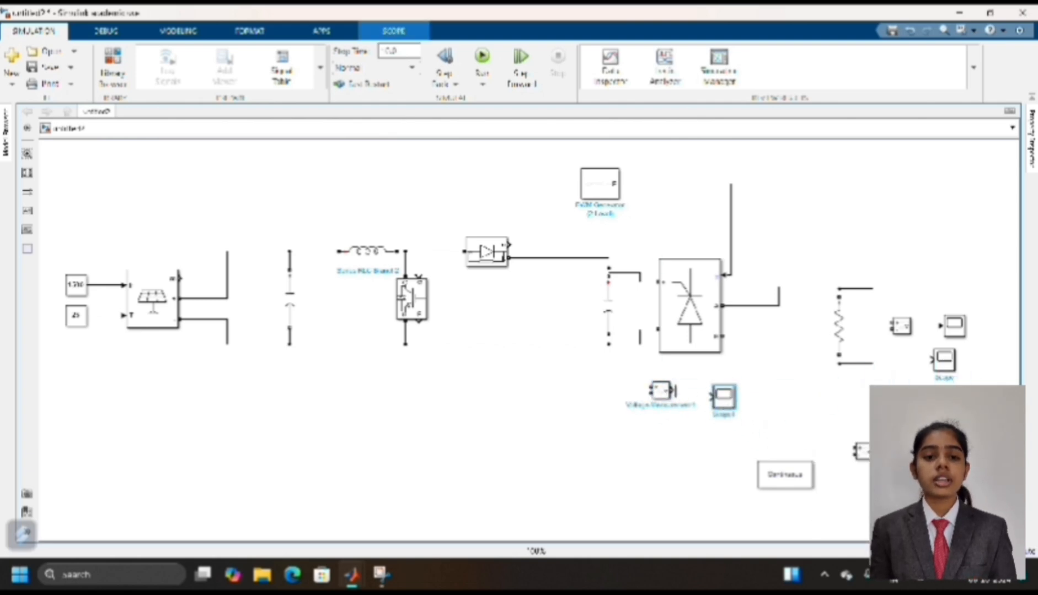
click(677, 392)
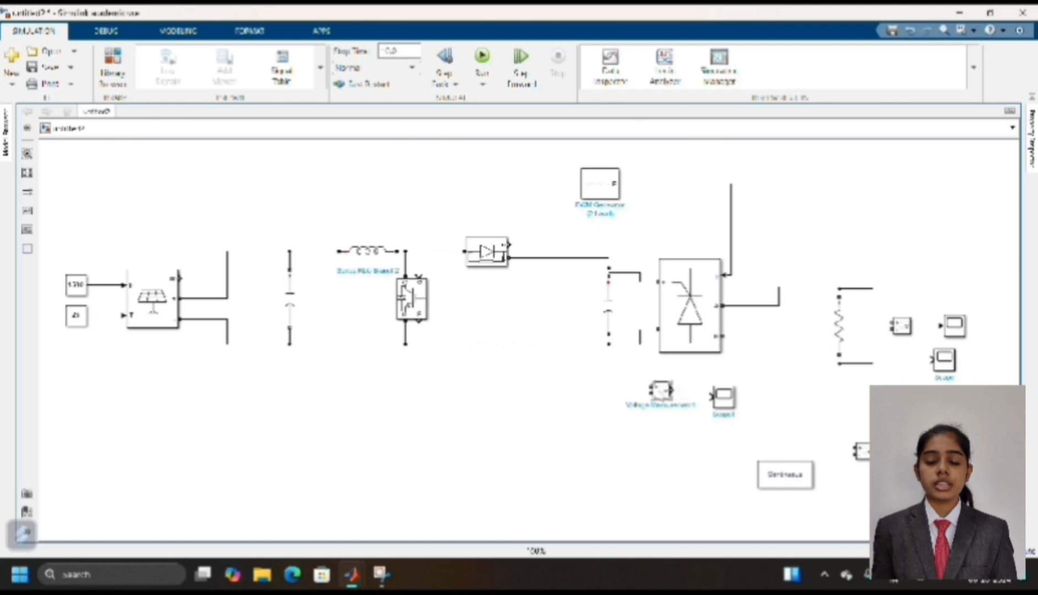
drag(650, 387, 631, 273)
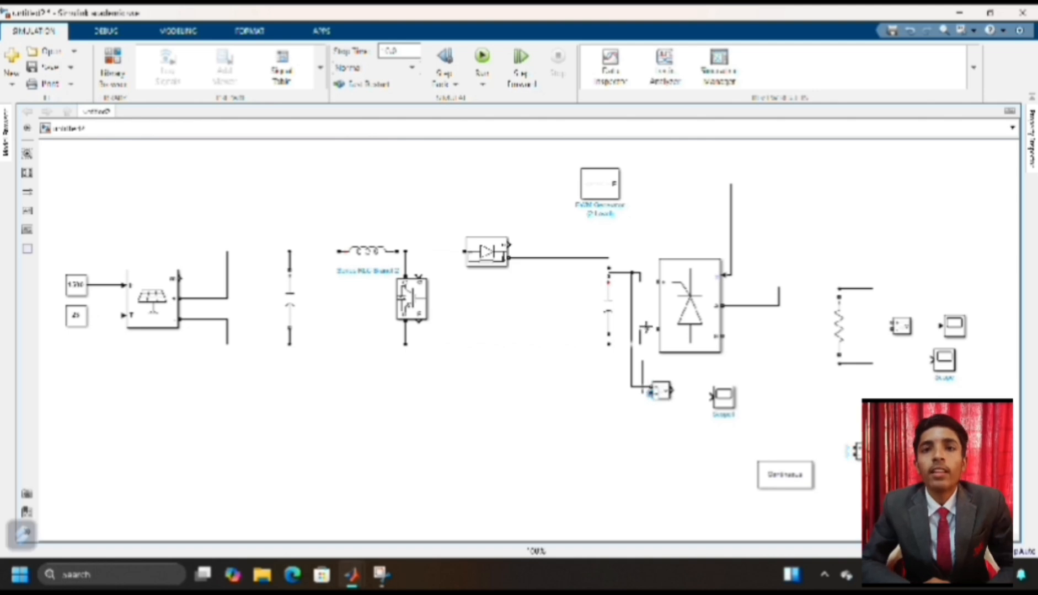
click(664, 389)
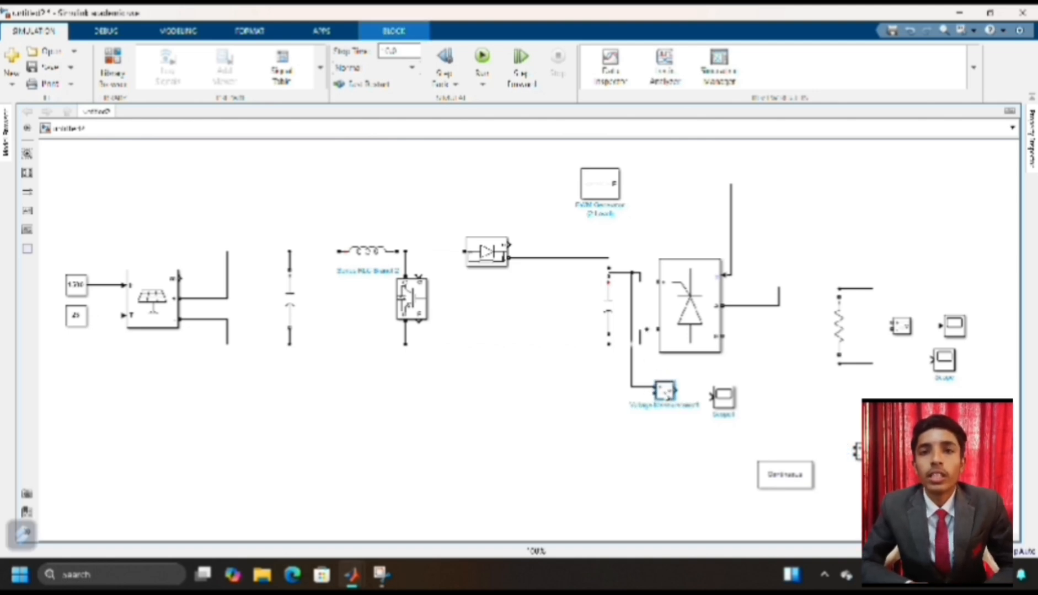
drag(675, 390, 681, 391)
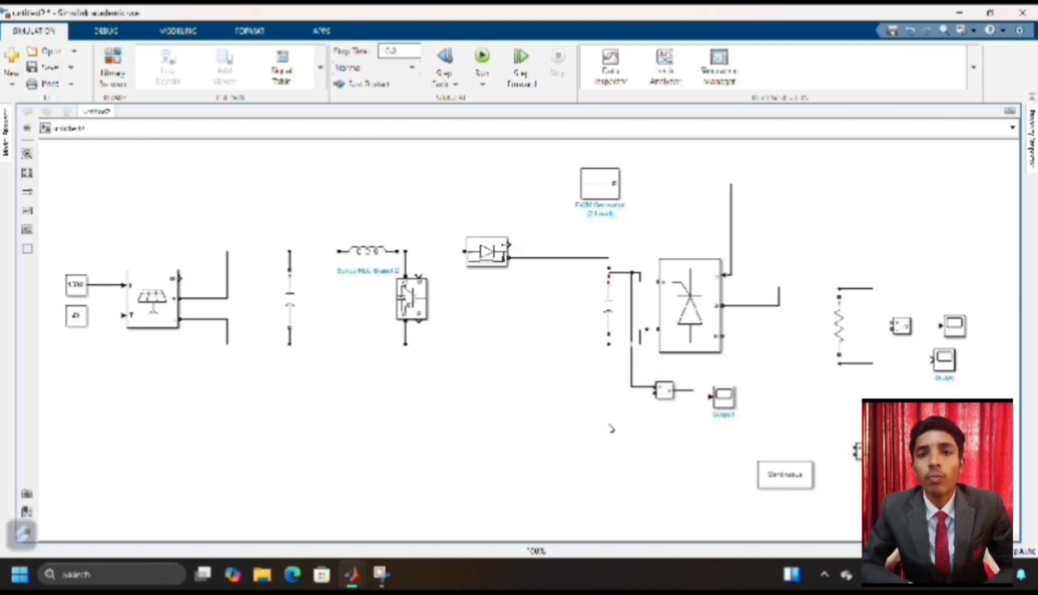
Place the Pulse Generator above the IGBT with period 1/1500 s and pulse width 50%, and wire its output to the IGBT's gate.
drag(893, 491, 384, 169)
double_click(384, 170)
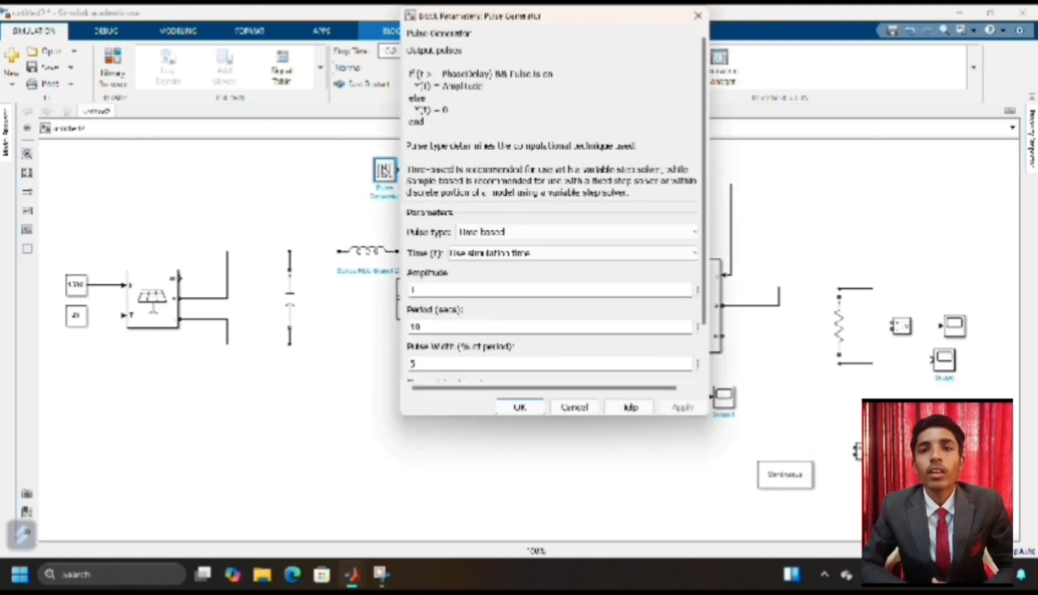
text(1/150)
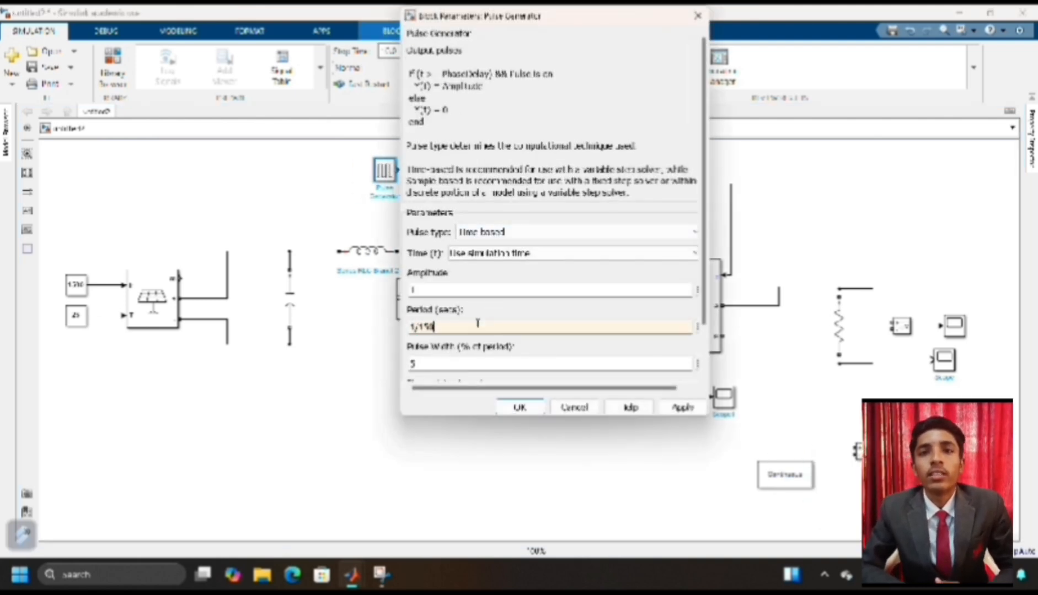
text(0)
double_click(481, 364)
text(50)
key(Return)
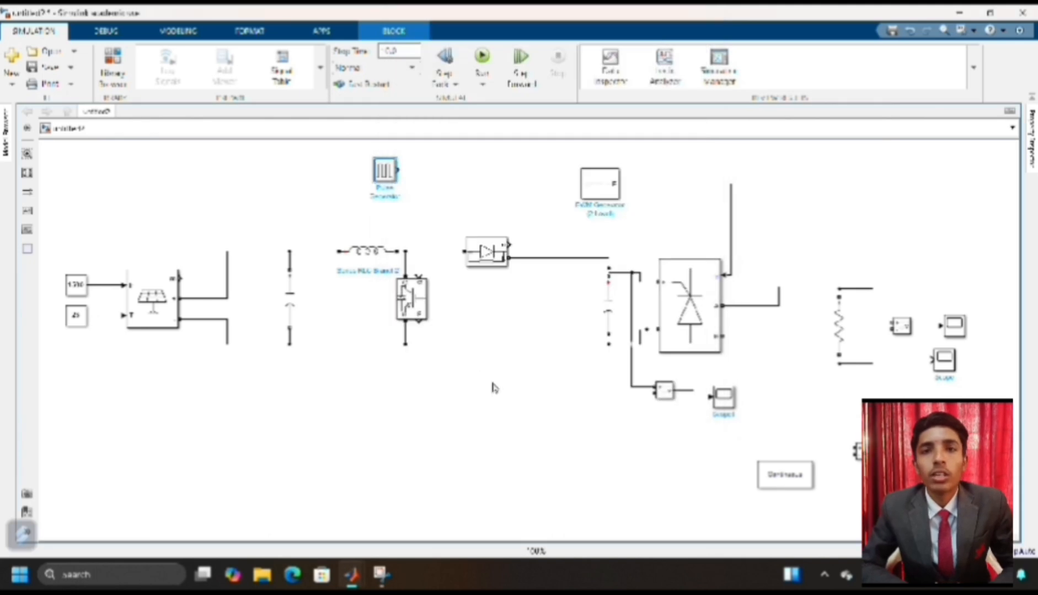
drag(399, 171, 405, 183)
drag(417, 270, 420, 274)
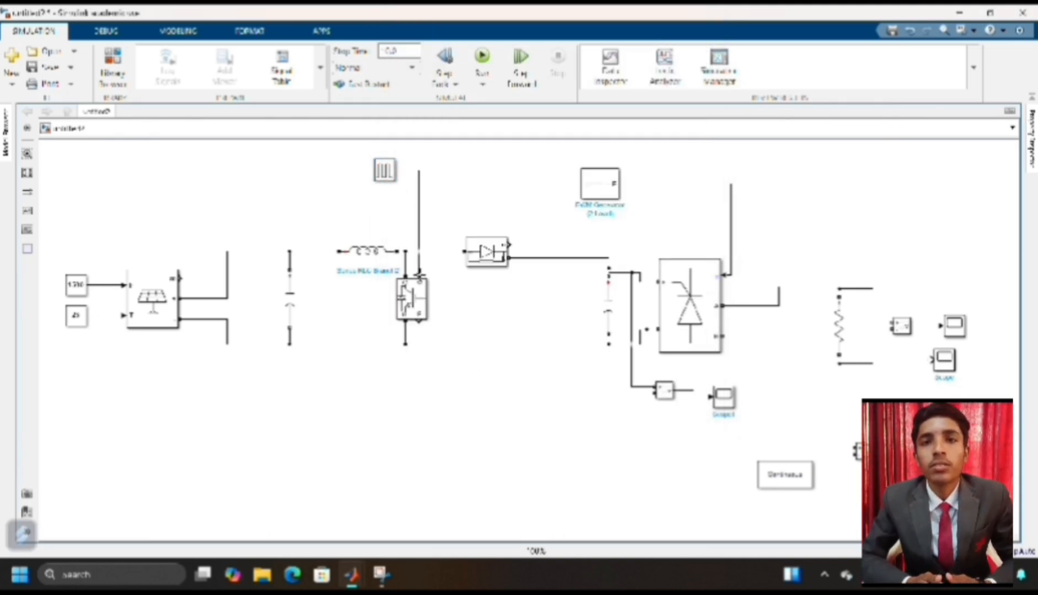
Place the remaining Voltage Measurement block and Scope below the PV Array and wire them to measure the array's output voltage.
drag(858, 451, 248, 393)
mouse_move(944, 360)
mouse_down()
mouse_move(781, 390)
mouse_move(350, 436)
mouse_move(316, 397)
mouse_move(295, 392)
mouse_move(307, 395)
mouse_up()
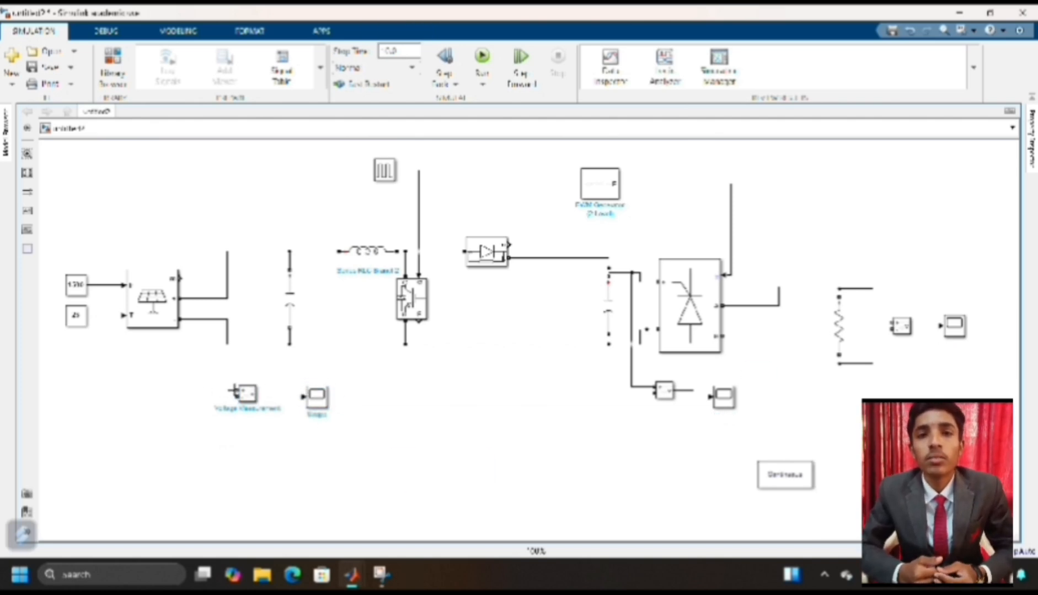
mouse_move(236, 393)
mouse_down()
mouse_move(248, 251)
mouse_move(222, 365)
mouse_move(198, 346)
mouse_move(196, 319)
mouse_up()
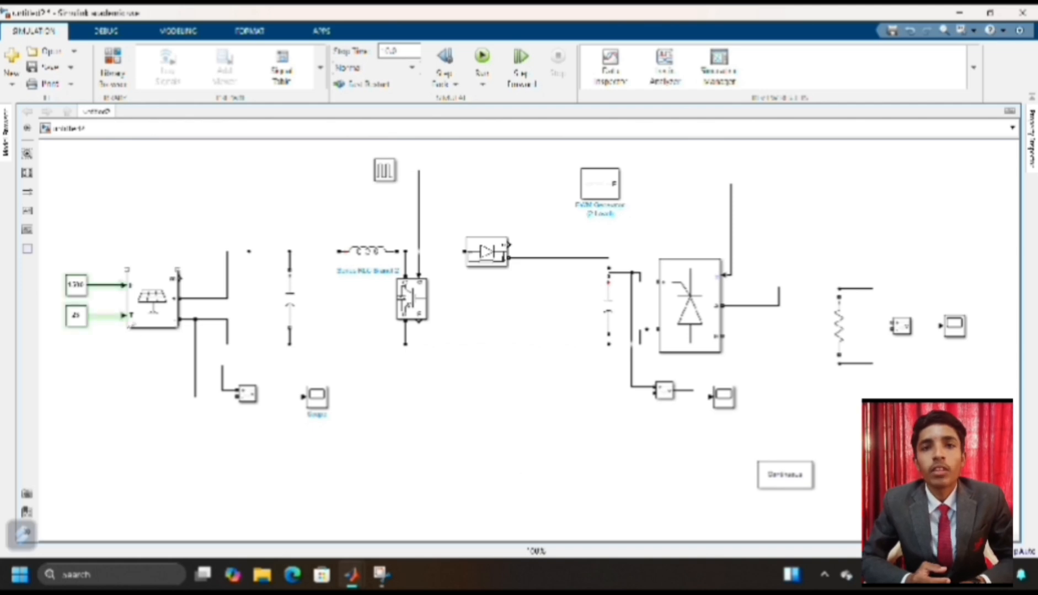
Set the PV Array to 20 parallel strings and 5 series-connected modules per string.
click(153, 301)
double_click(165, 289)
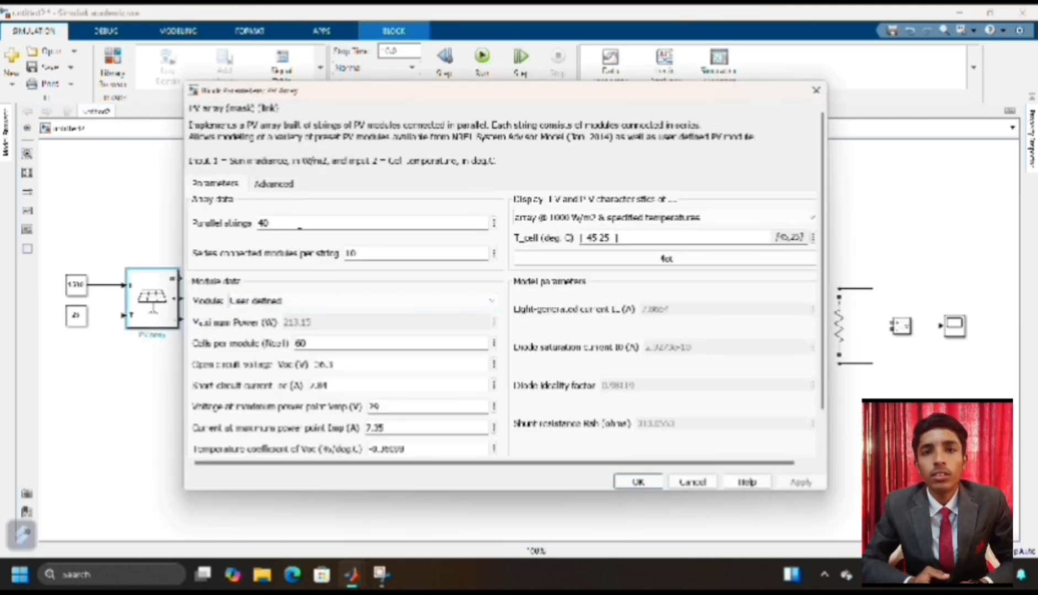
double_click(300, 223)
key(BackSpace)
text(20)
key(Tab)
text(5)
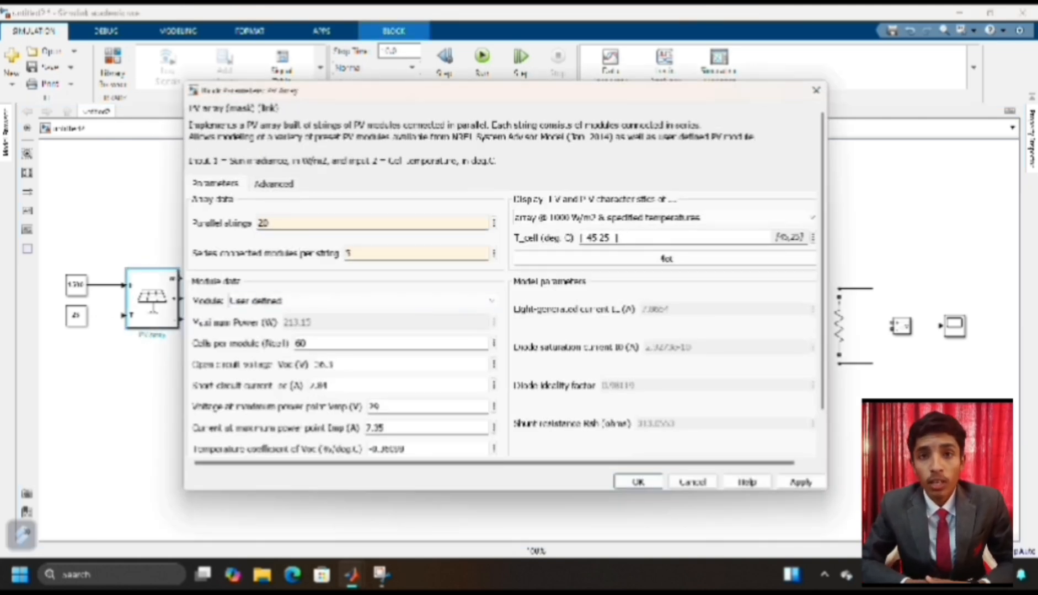
click(638, 482)
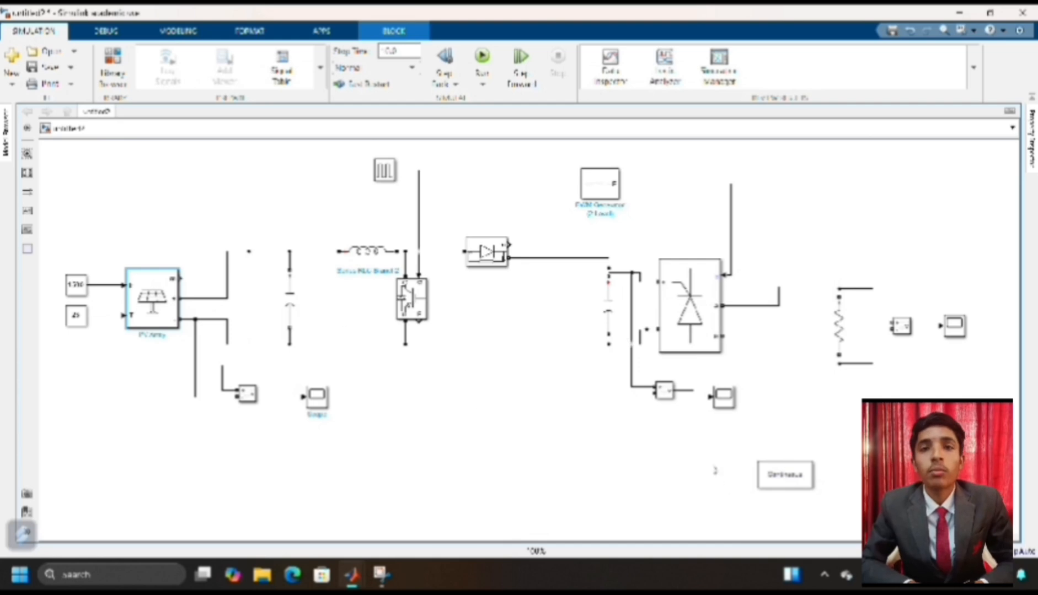
Move the powergui block below the diode and run the simulation with a stop time of 3.
drag(775, 476, 501, 300)
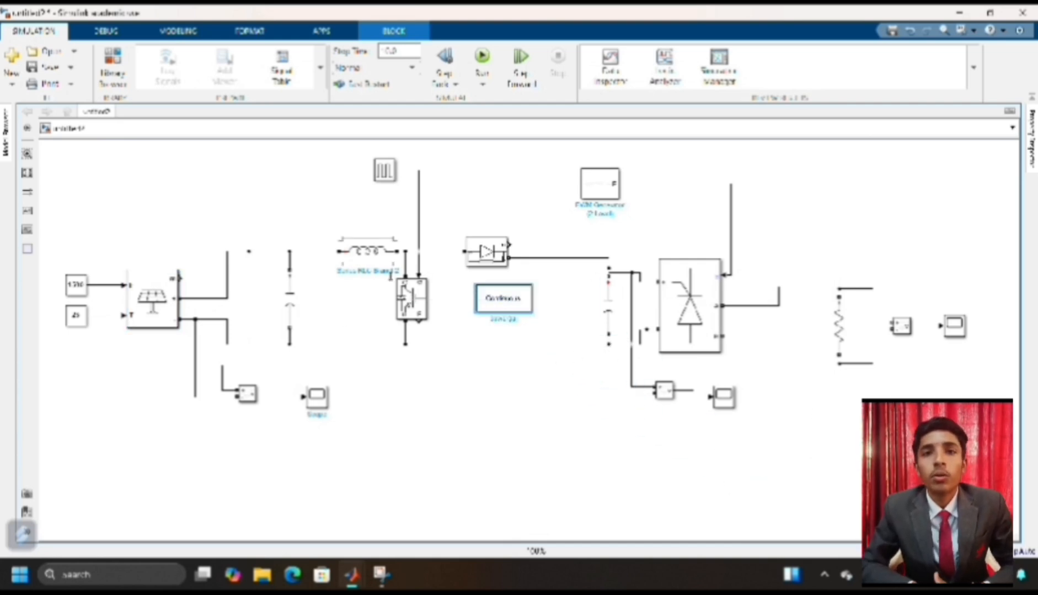
double_click(399, 49)
key(BackSpace)
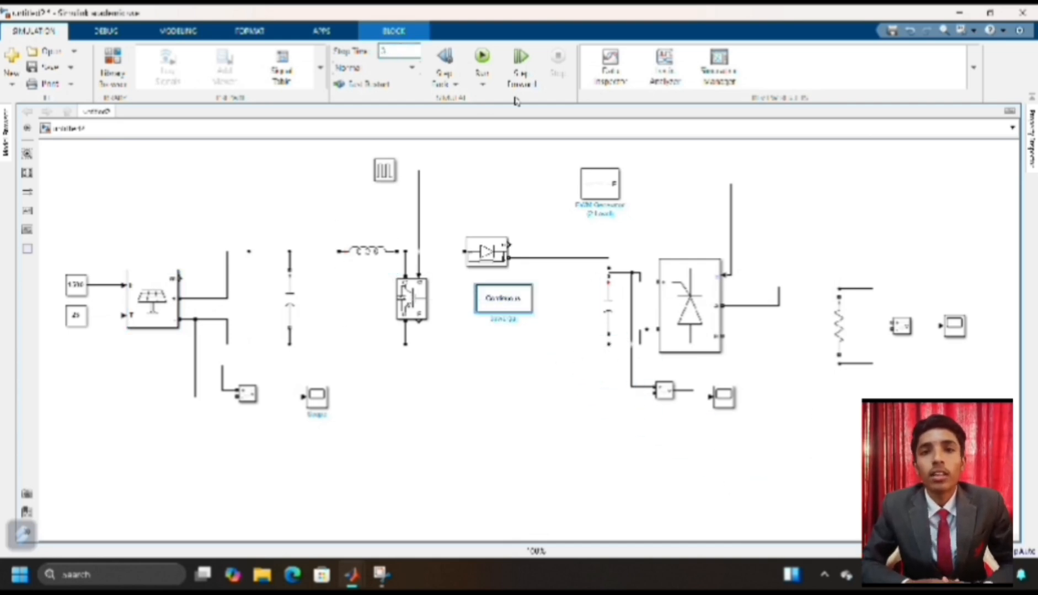
click(482, 59)
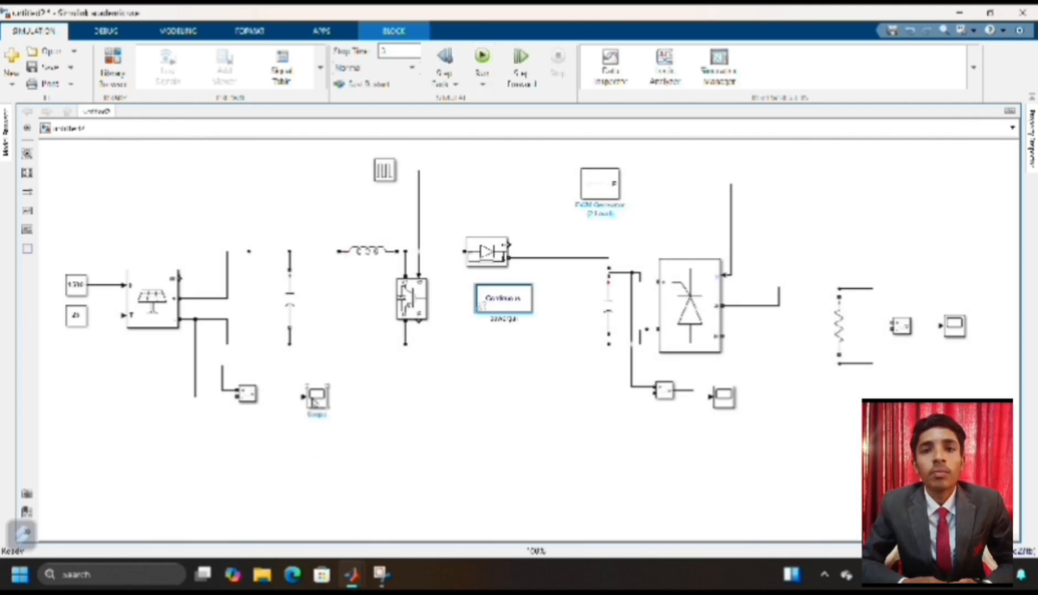
Examine the scope waveforms of the PV array output, the inverter's DC input and the load voltage.
double_click(316, 397)
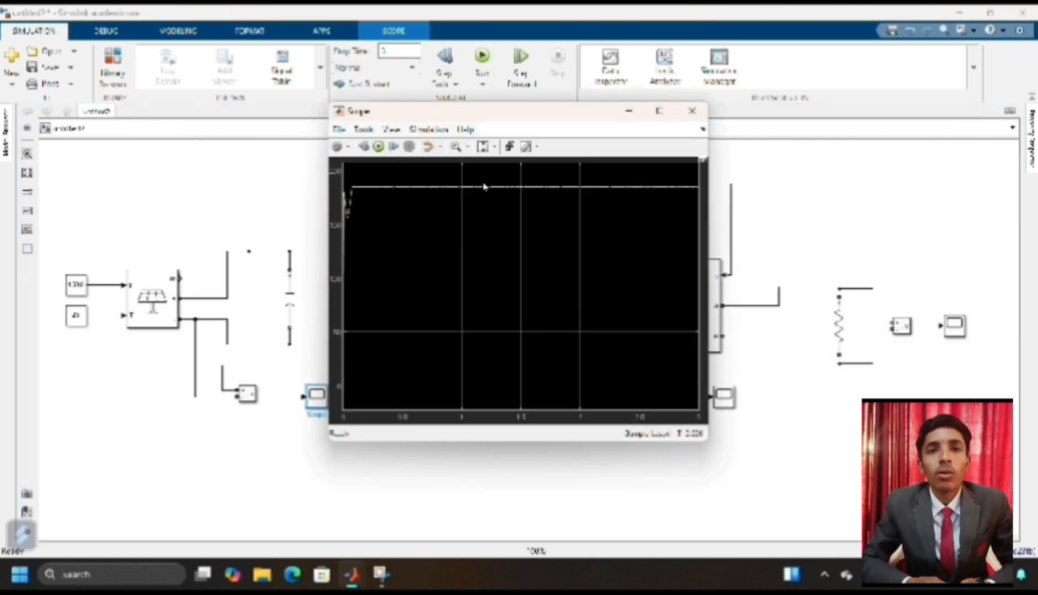
click(630, 111)
double_click(724, 397)
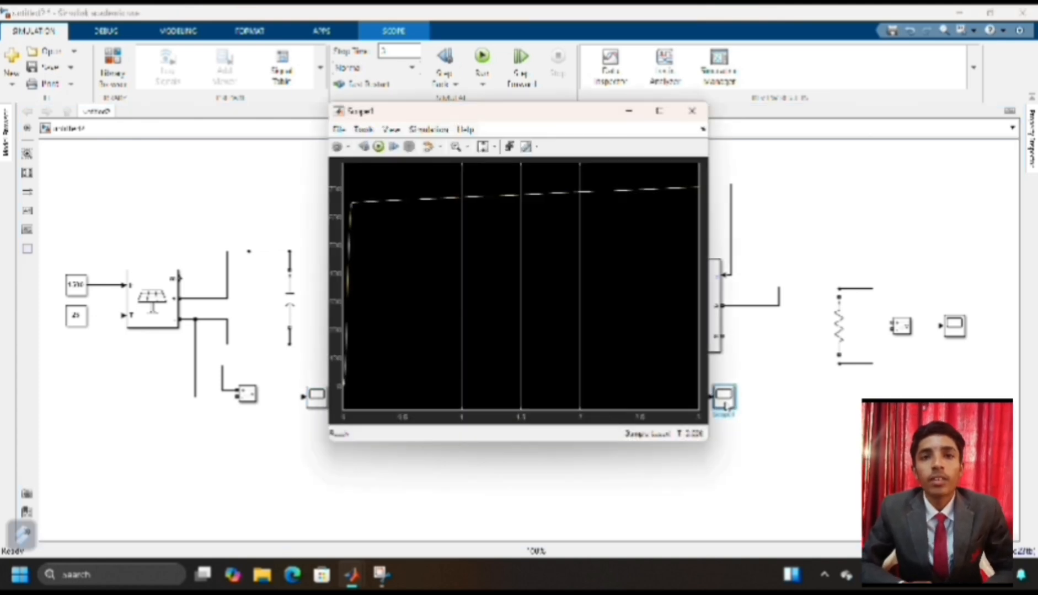
click(692, 111)
click(954, 326)
double_click(954, 326)
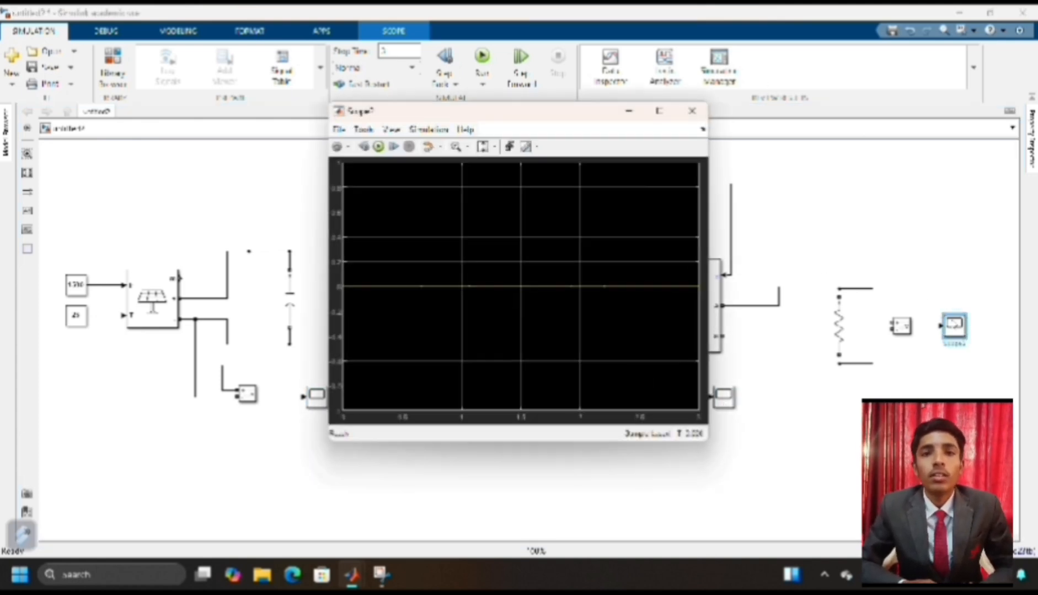
click(692, 111)
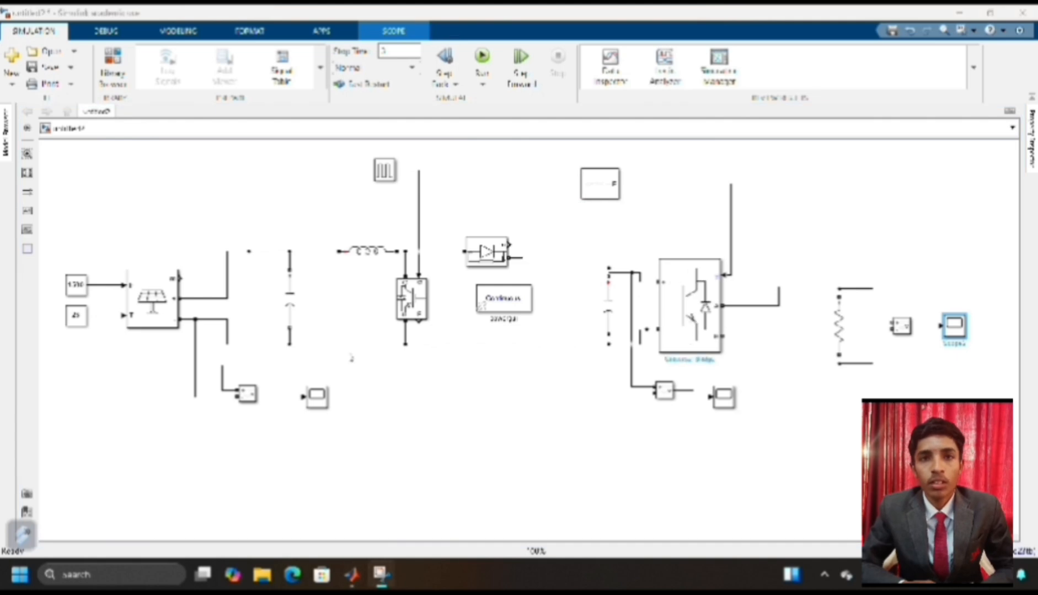
Re-examine the PV array voltage scope and the inverter's DC input voltage scope, then return to the PV array's scope.
double_click(317, 396)
click(692, 111)
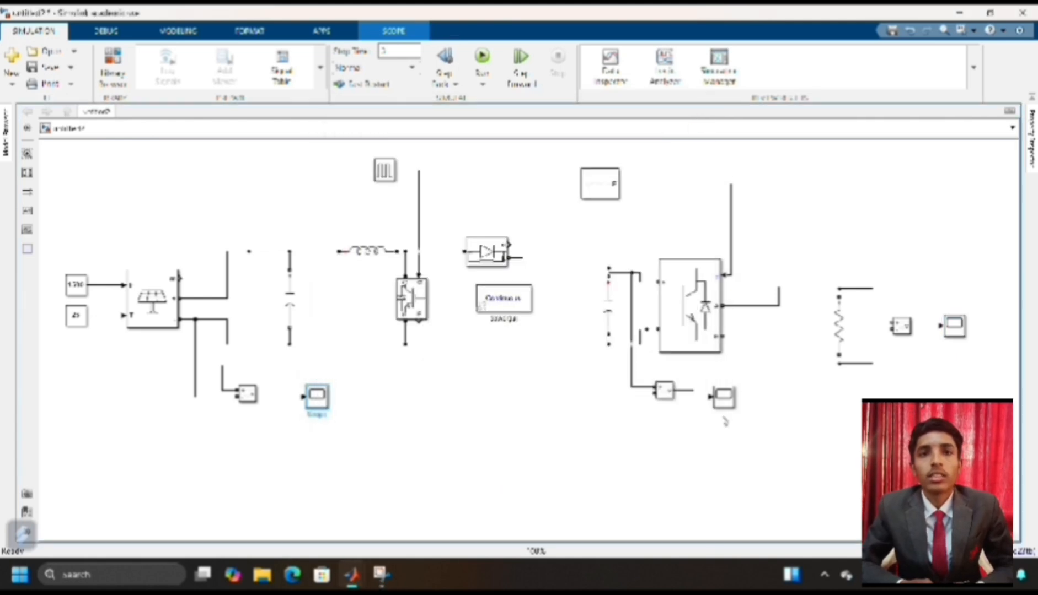
double_click(723, 397)
click(702, 128)
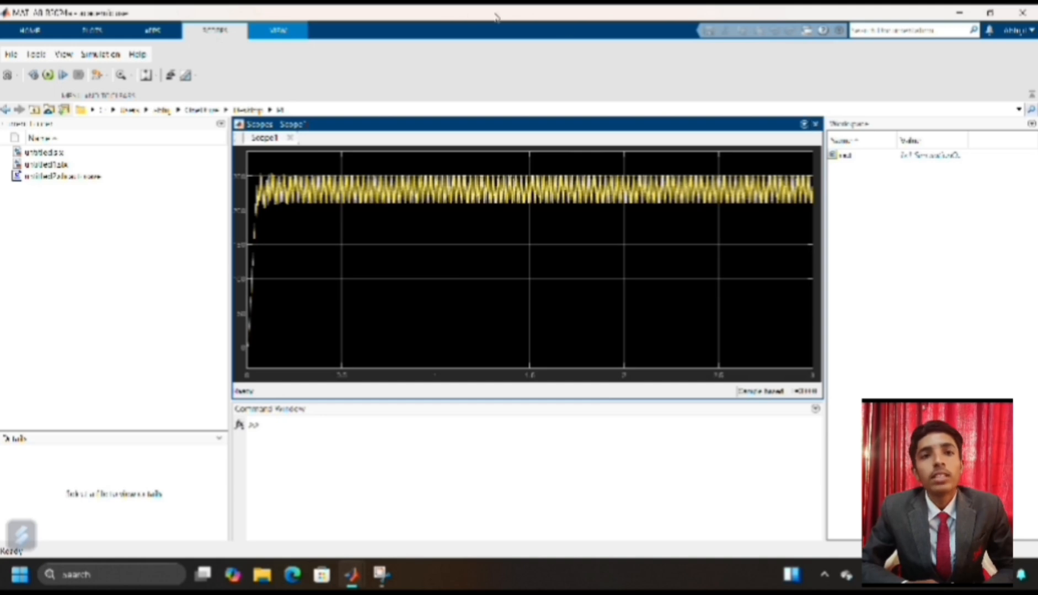
click(449, 26)
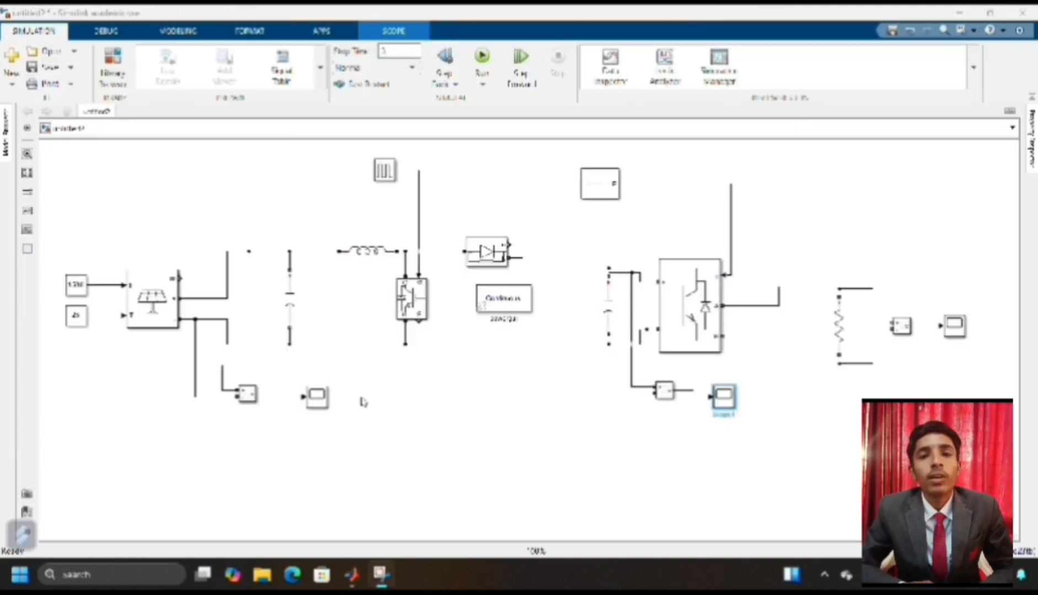
click(318, 399)
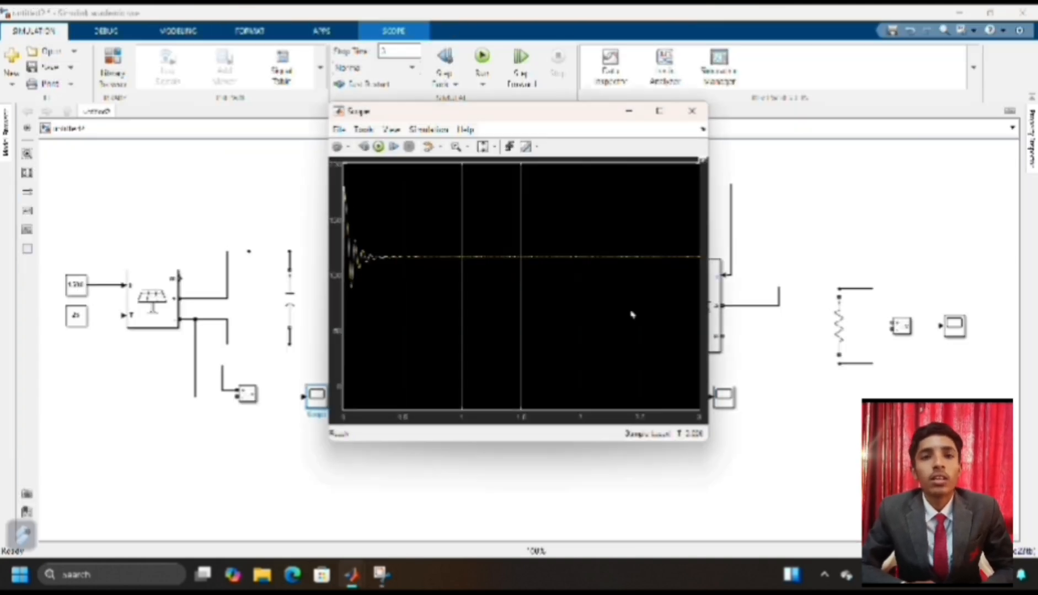
click(690, 109)
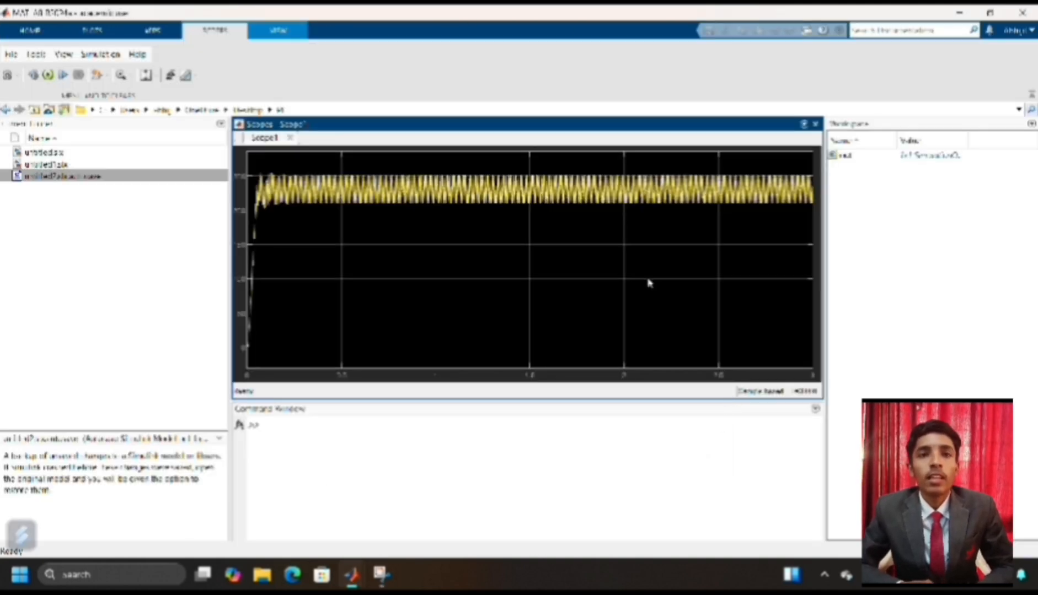
Close the docked Scope1 in MATLAB and switch back to the untitled2 model in Simulink.
click(1022, 12)
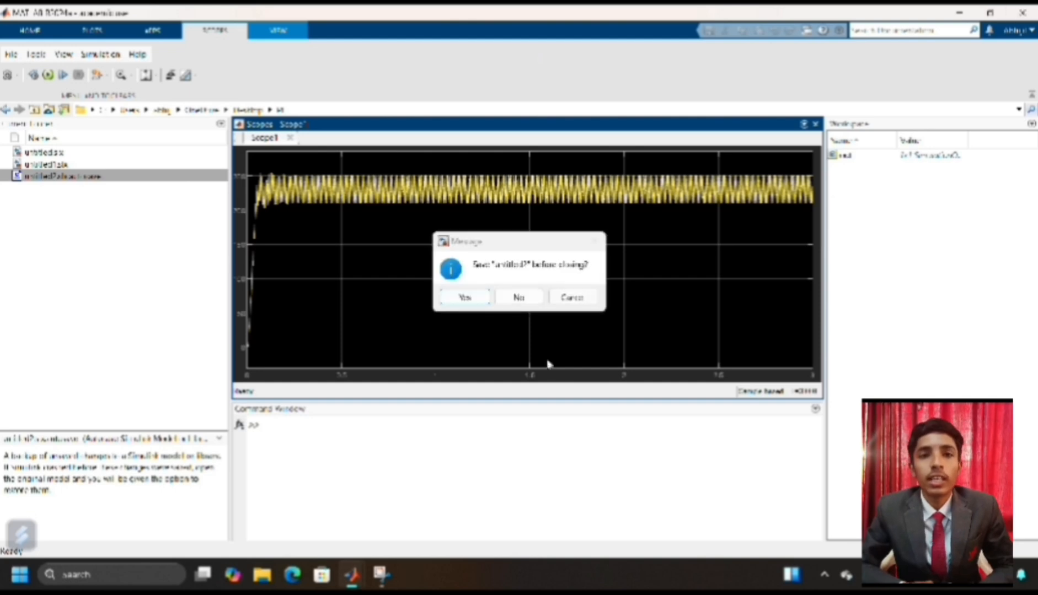
click(588, 298)
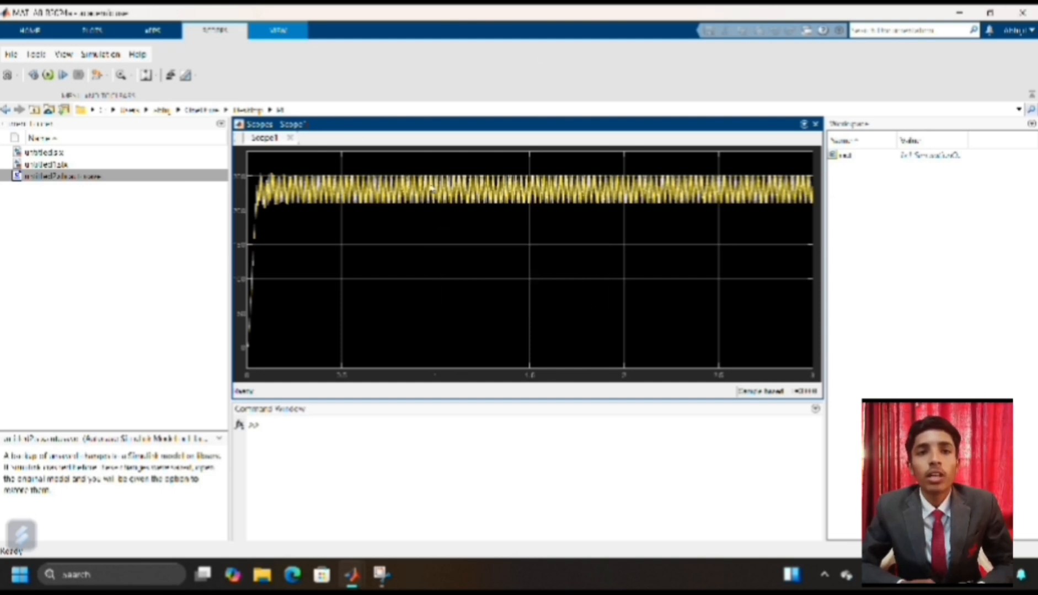
click(290, 137)
click(203, 575)
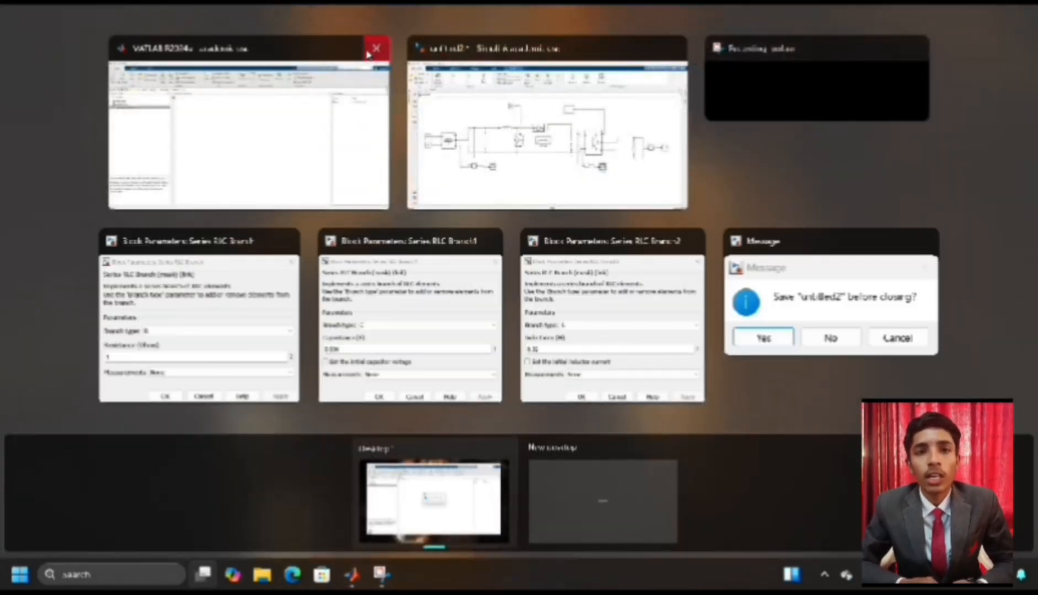
click(493, 143)
click(568, 302)
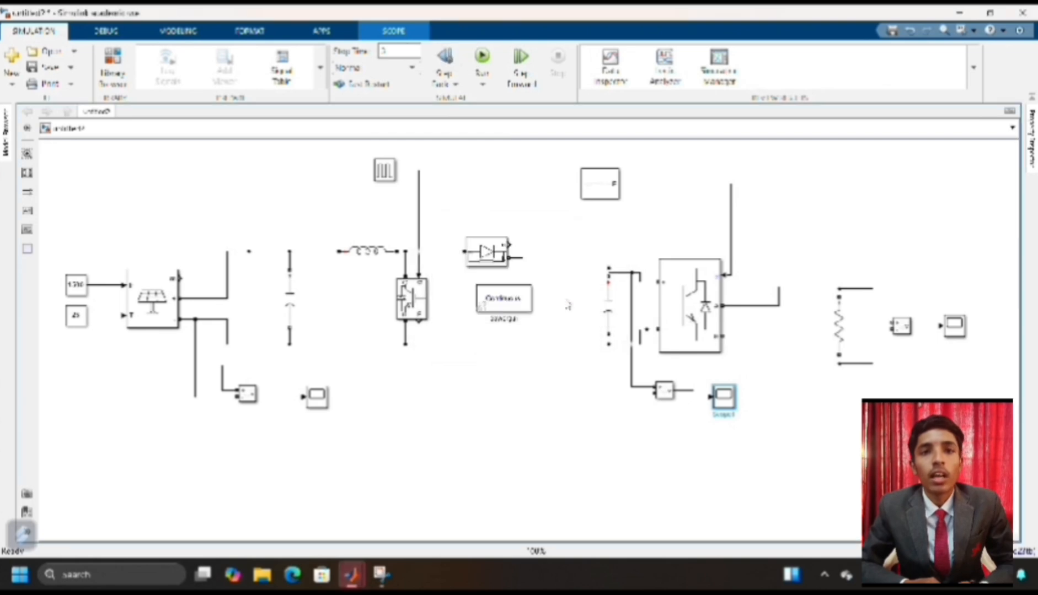
Examine the load voltage waveform in the scope after the resistive load.
double_click(955, 325)
click(696, 107)
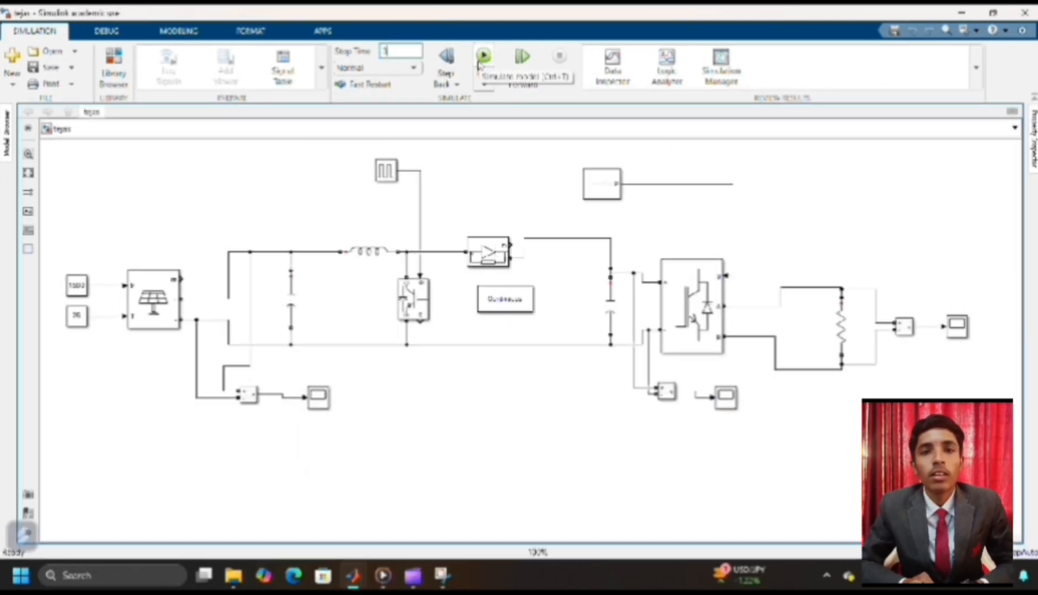
Run the simulation with the stop time of 3 and examine the PV array's output voltage on its scope.
click(319, 396)
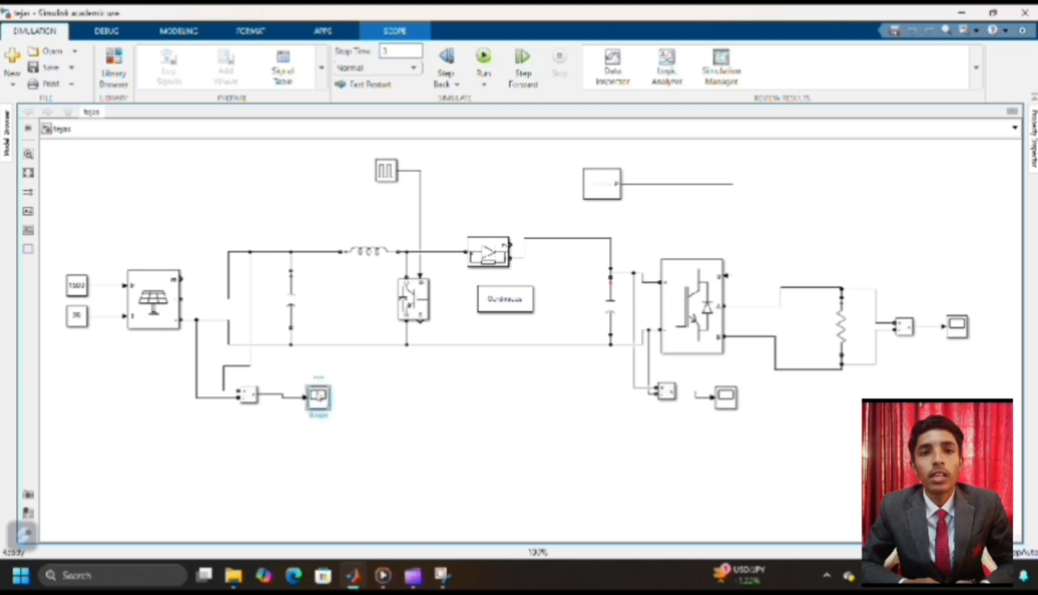
double_click(318, 396)
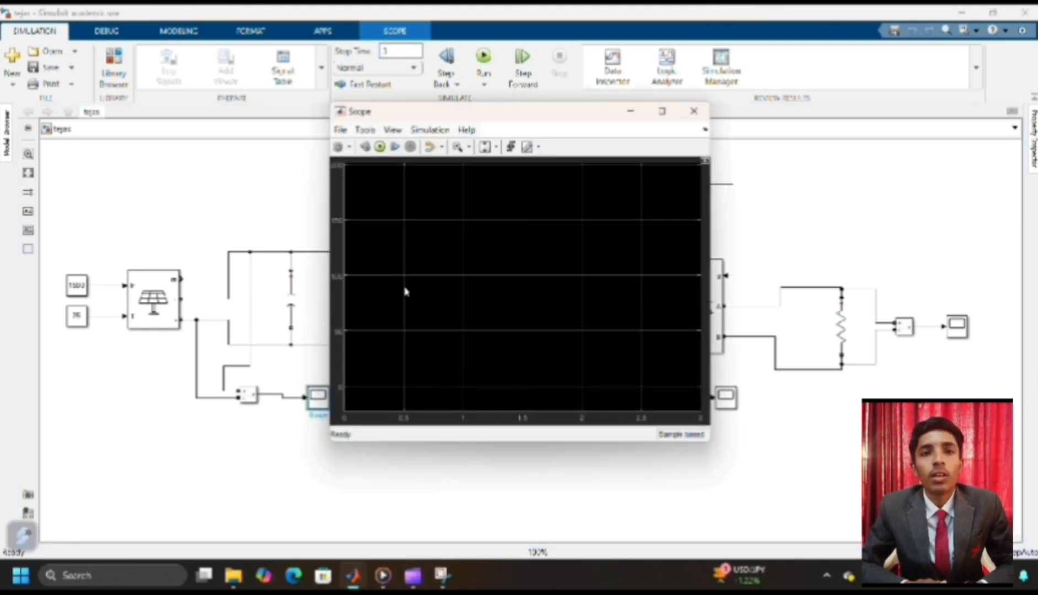
click(687, 116)
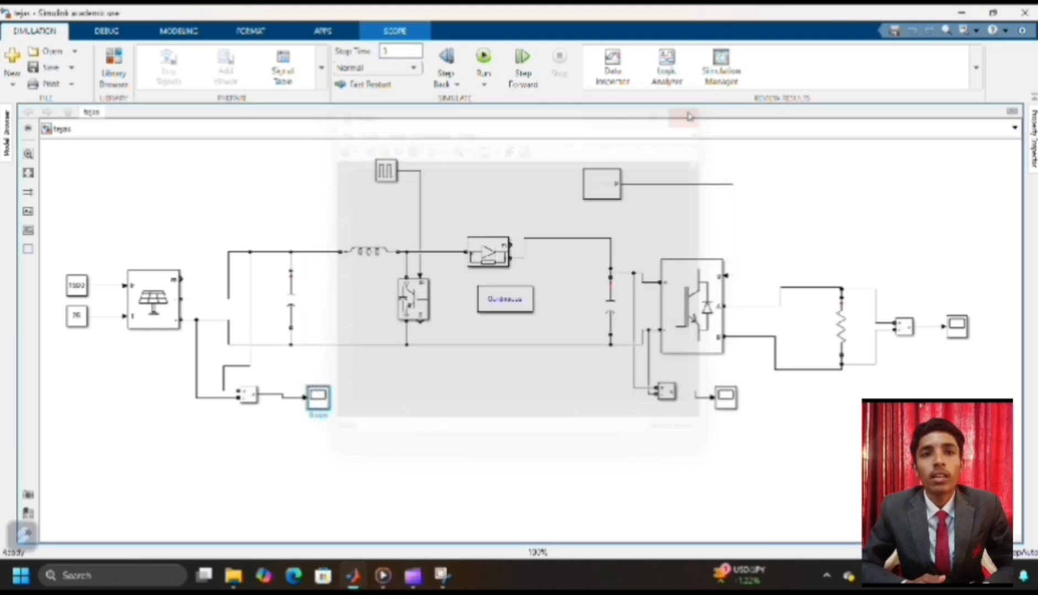
click(483, 57)
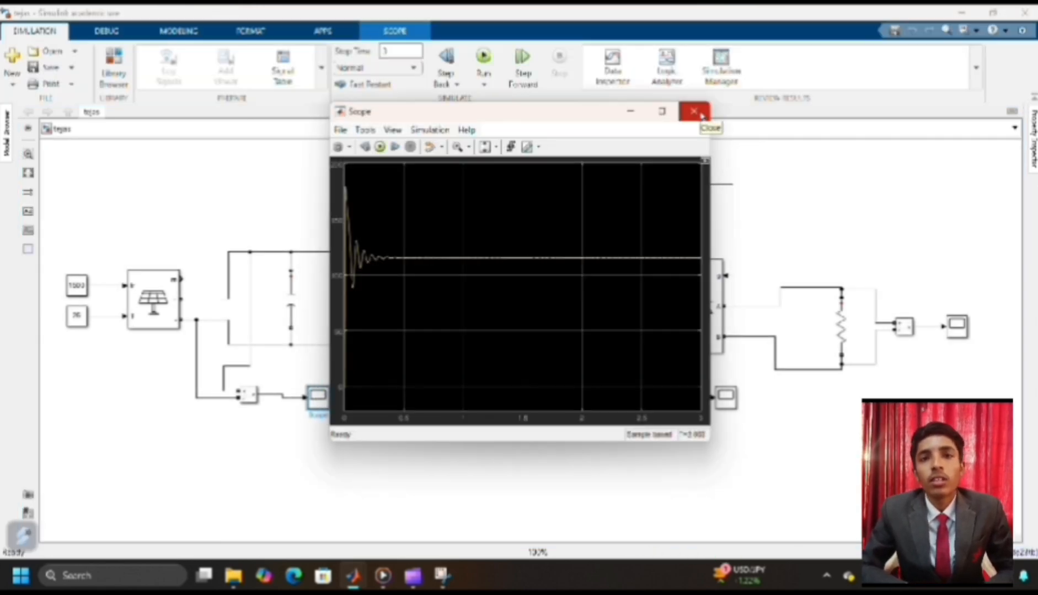
click(694, 113)
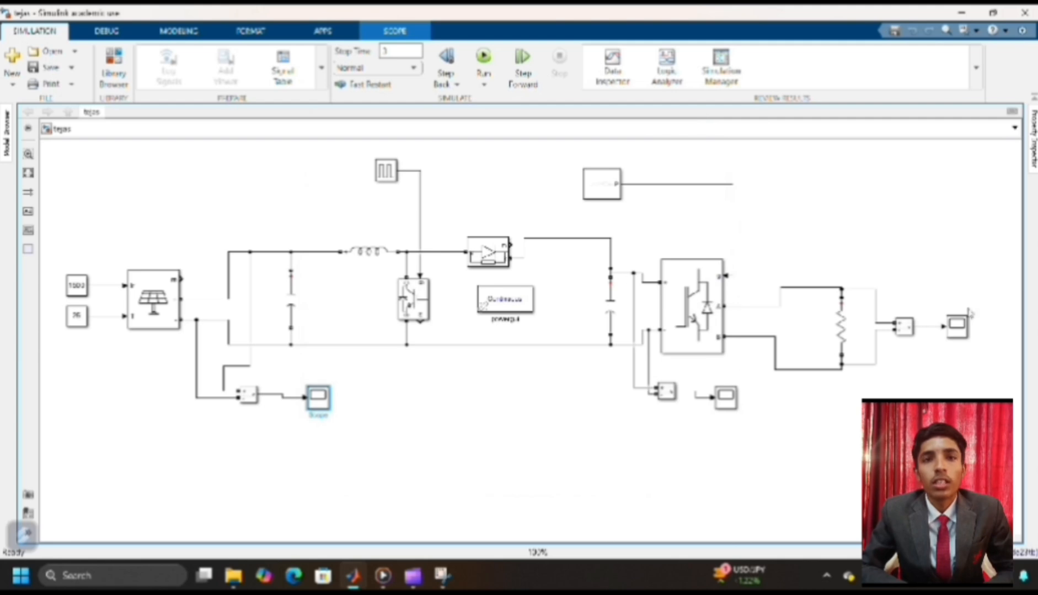
Examine the load voltage waveform and the voltage across the inverter's DC input on their scopes.
double_click(959, 325)
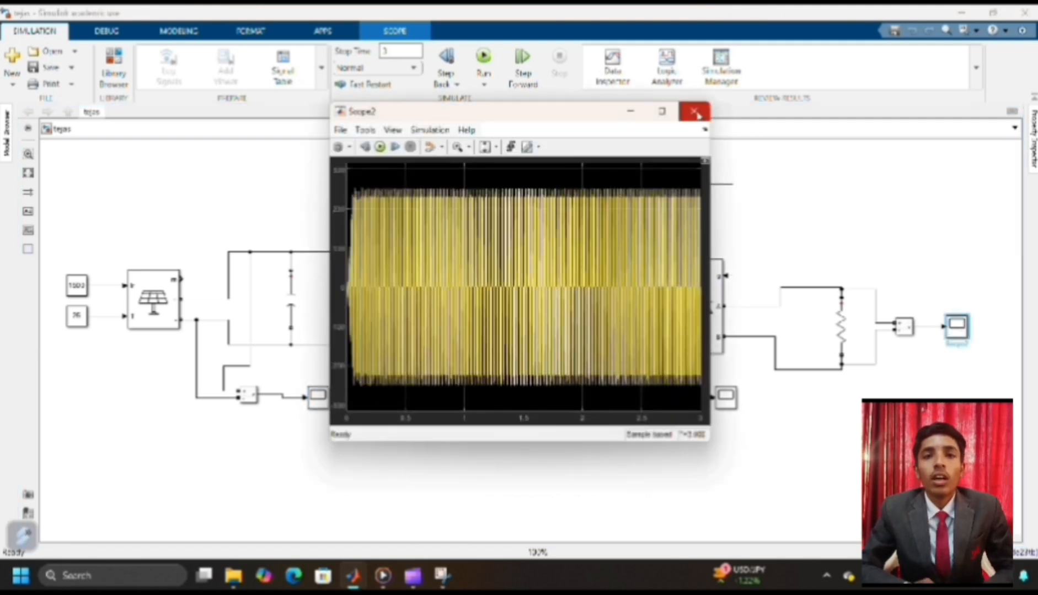
click(695, 109)
double_click(725, 398)
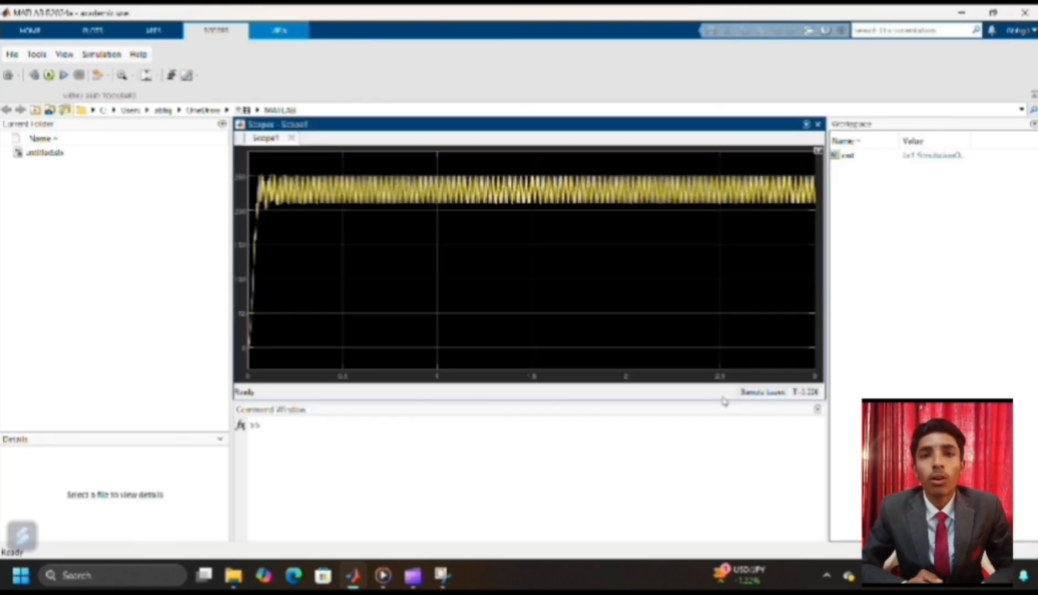